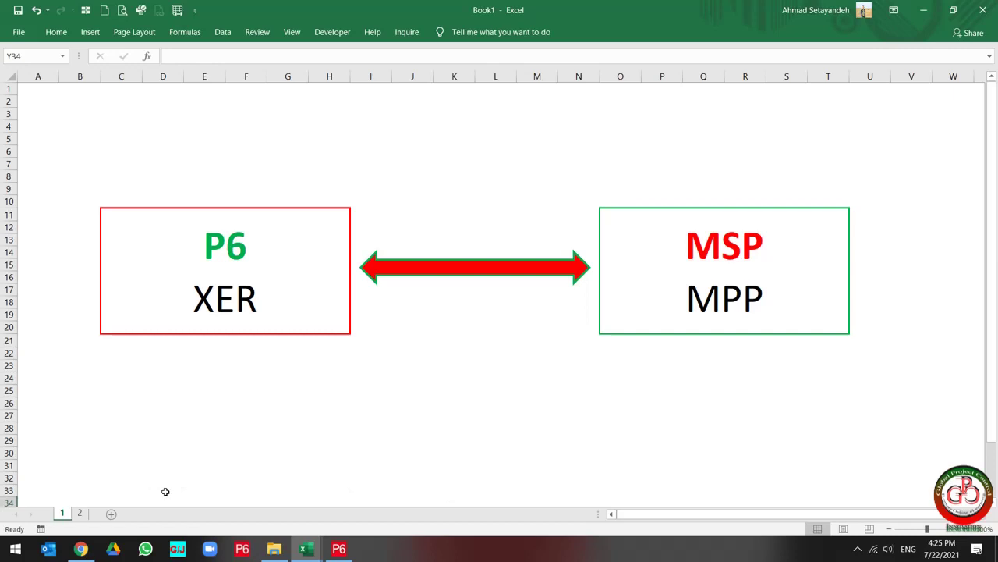
- Examine the second worksheet's diagram of converting P6 XER files to MSP formats and back
click(80, 514)
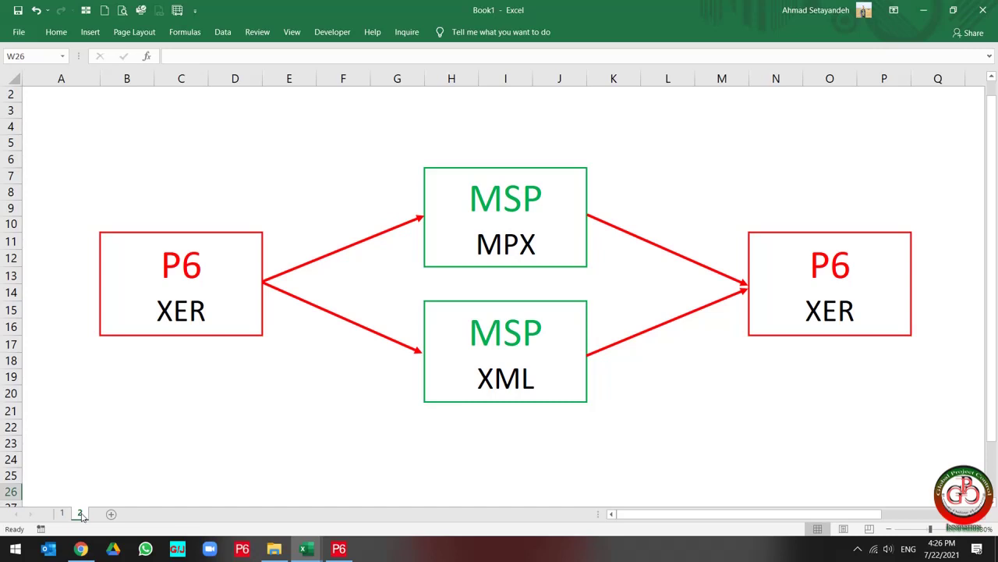
click(80, 514)
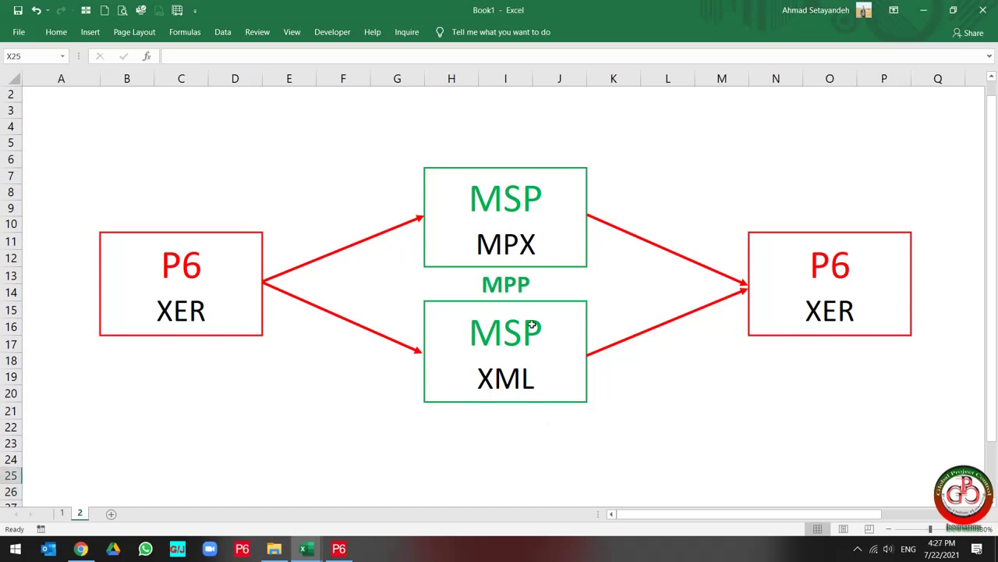
click(529, 283)
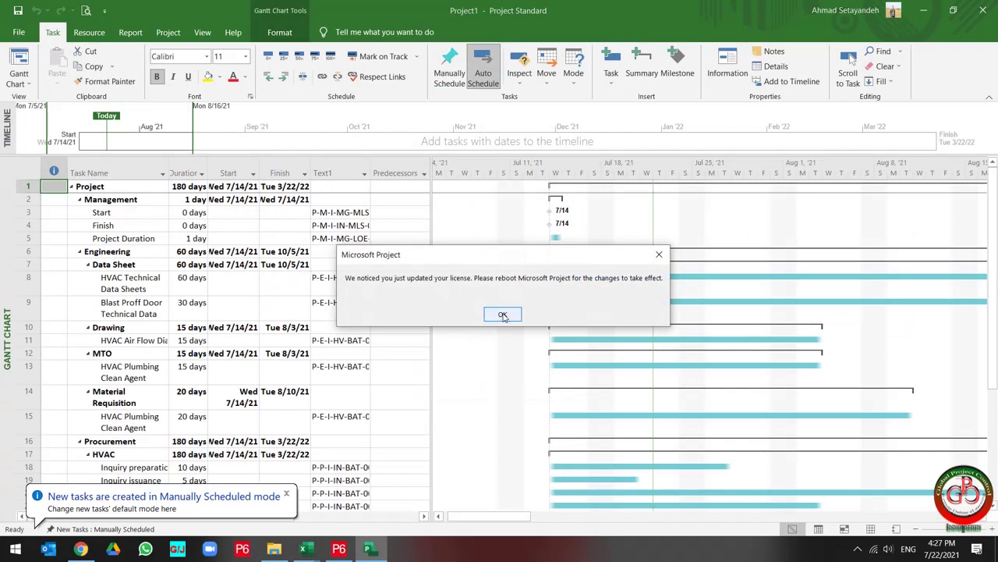
- Switch to Microsoft Project and dismiss the license update message and the notice about manually scheduled new tasks
click(503, 314)
click(347, 279)
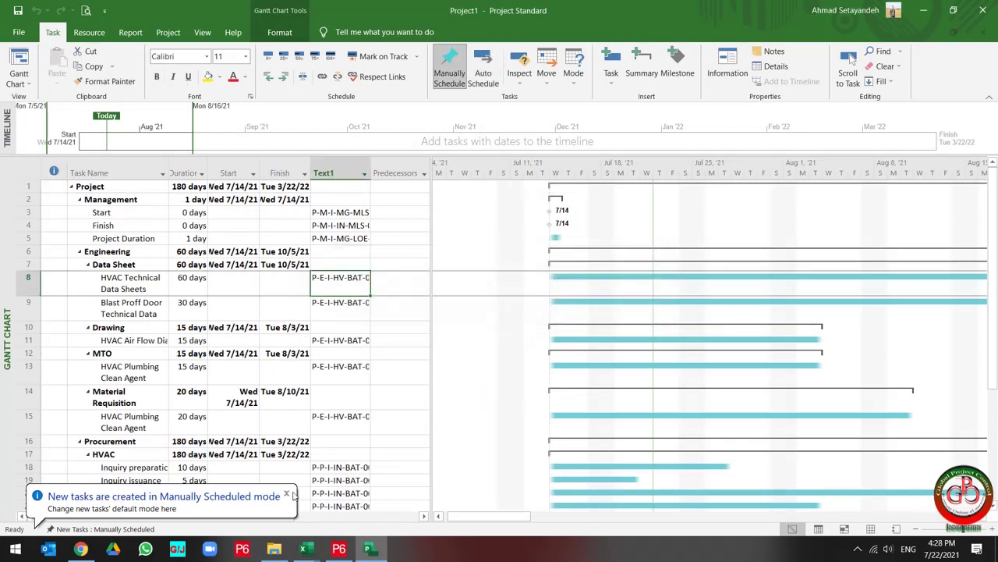
click(287, 493)
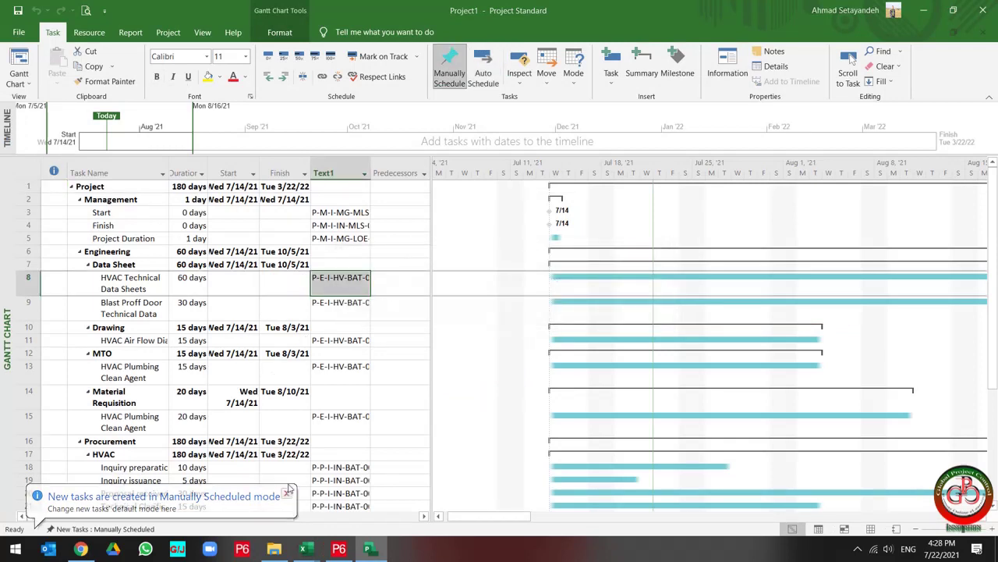
- Widen the Text1 column in the Gantt Chart task table to fit its full activity codes
click(121, 173)
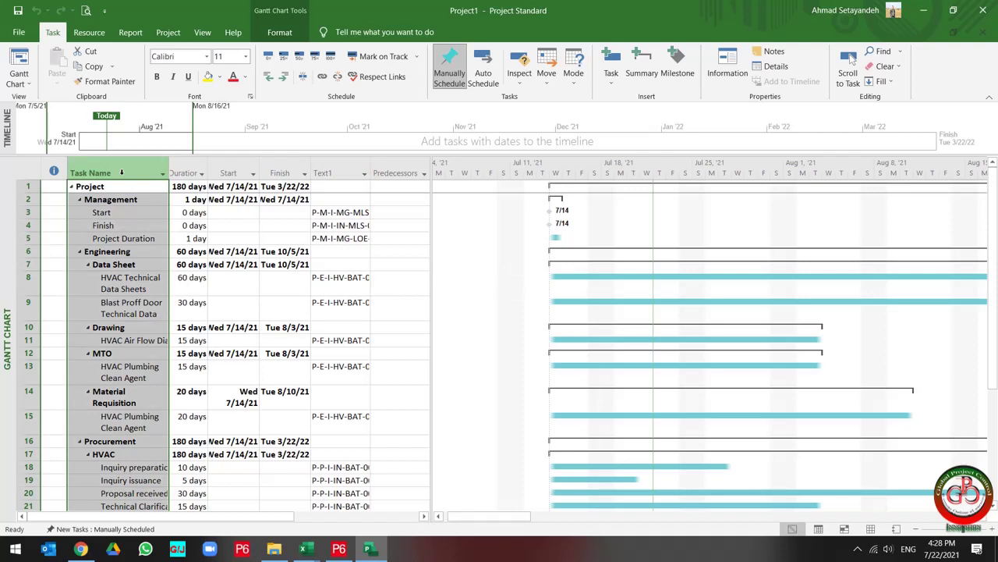
drag(133, 172, 234, 175)
drag(298, 180, 351, 194)
click(348, 212)
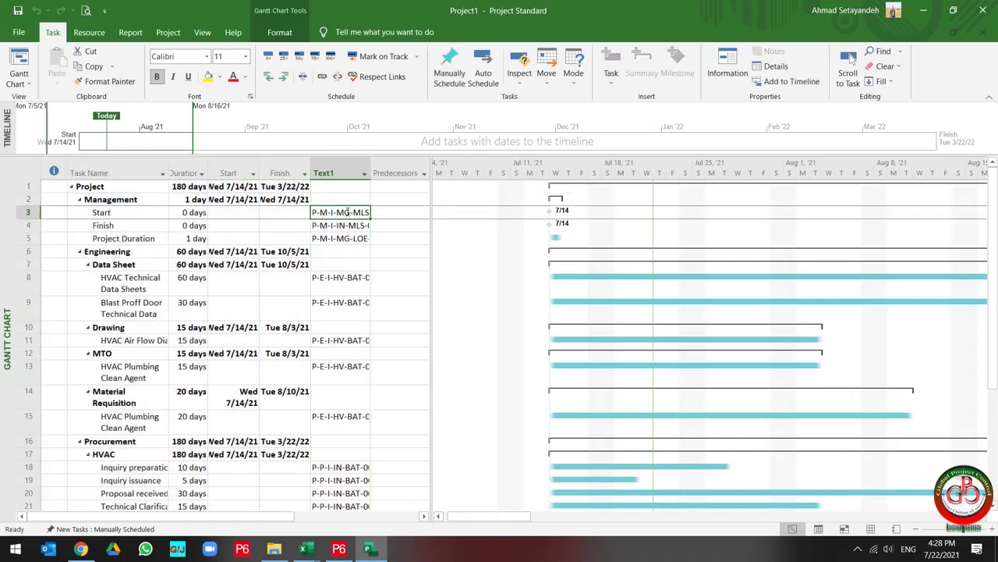
click(376, 169)
key(Insert)
click(250, 227)
drag(372, 168, 407, 173)
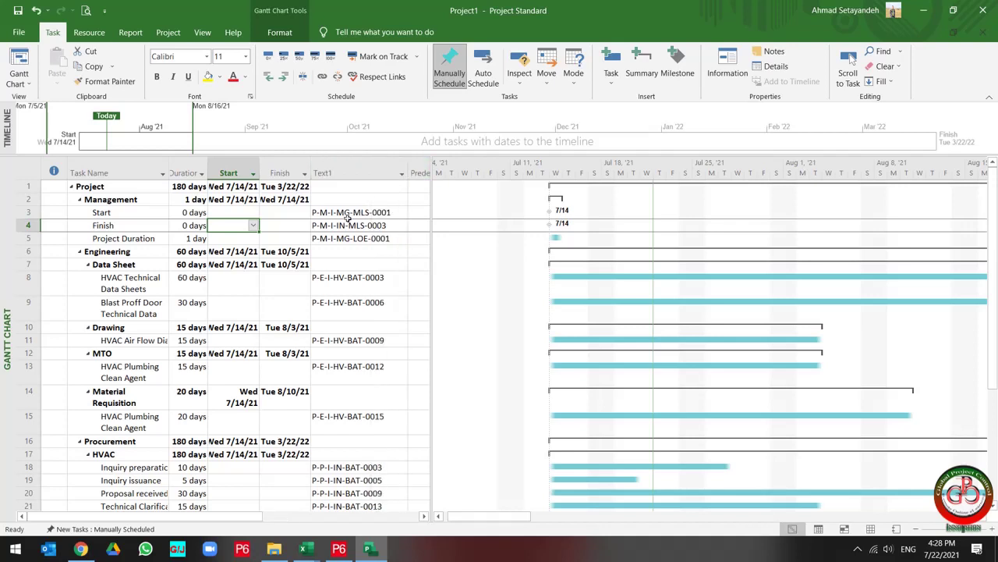
click(127, 212)
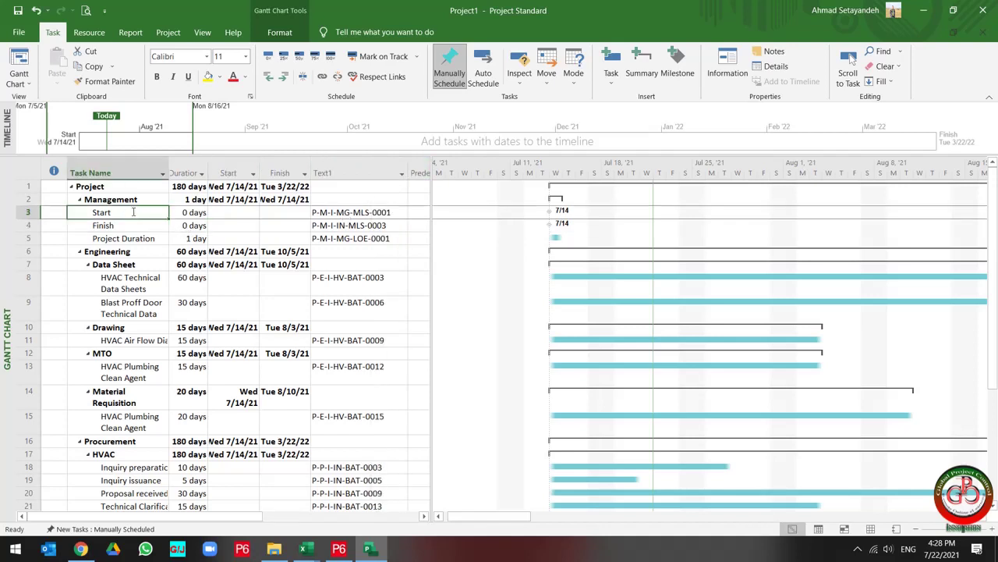
- Save the project, and open the Convert MSP to P6 folder on the desktop in File Explorer
click(19, 32)
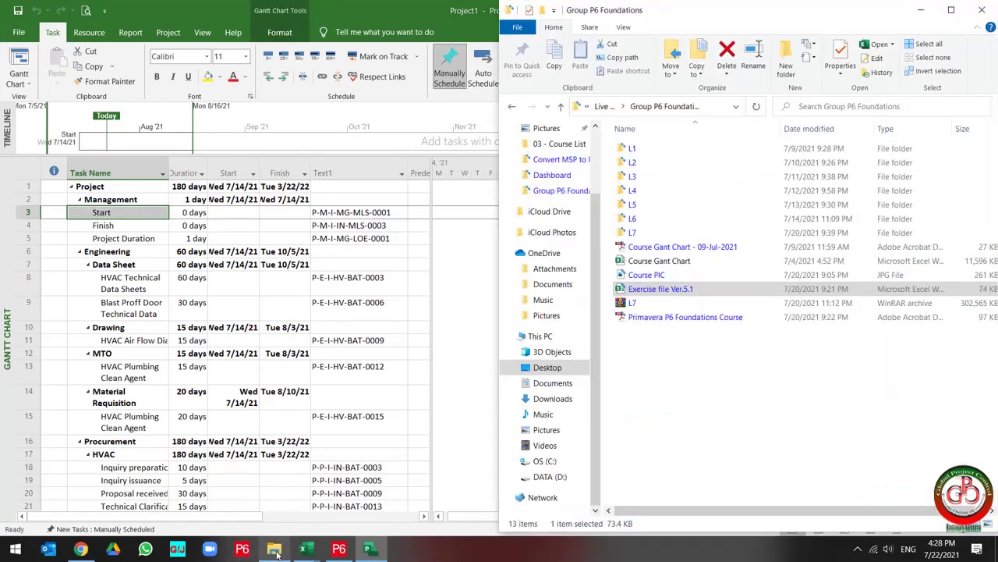
click(548, 367)
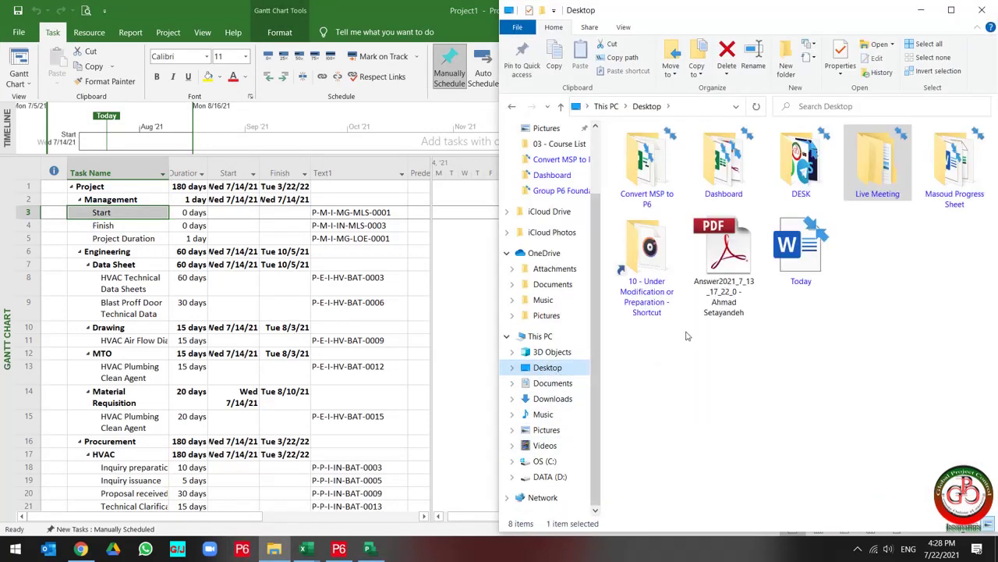
click(967, 163)
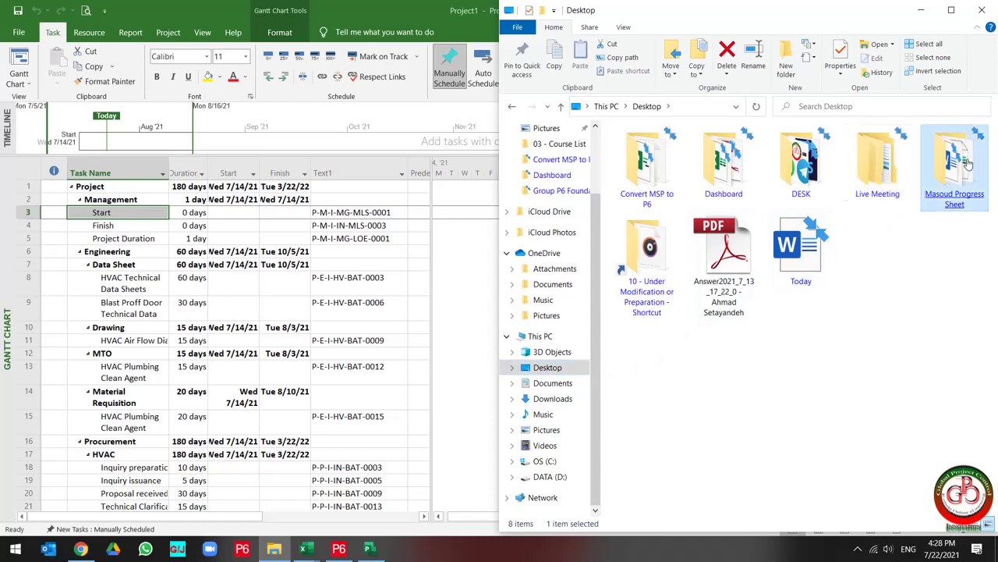
double_click(641, 165)
- Check the file type in the properties of the Project1 Microsoft Project file
right_click(641, 152)
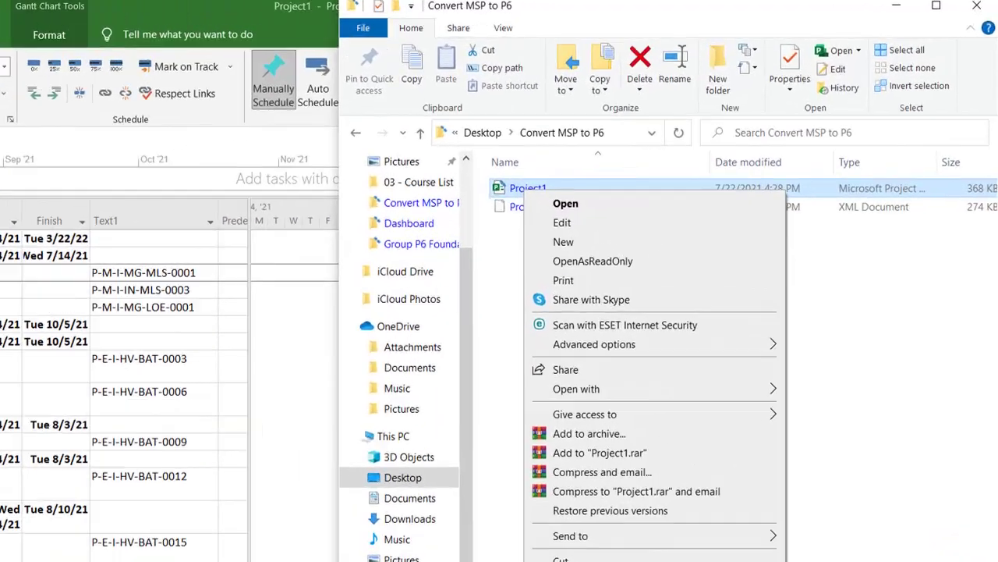
key(Escape)
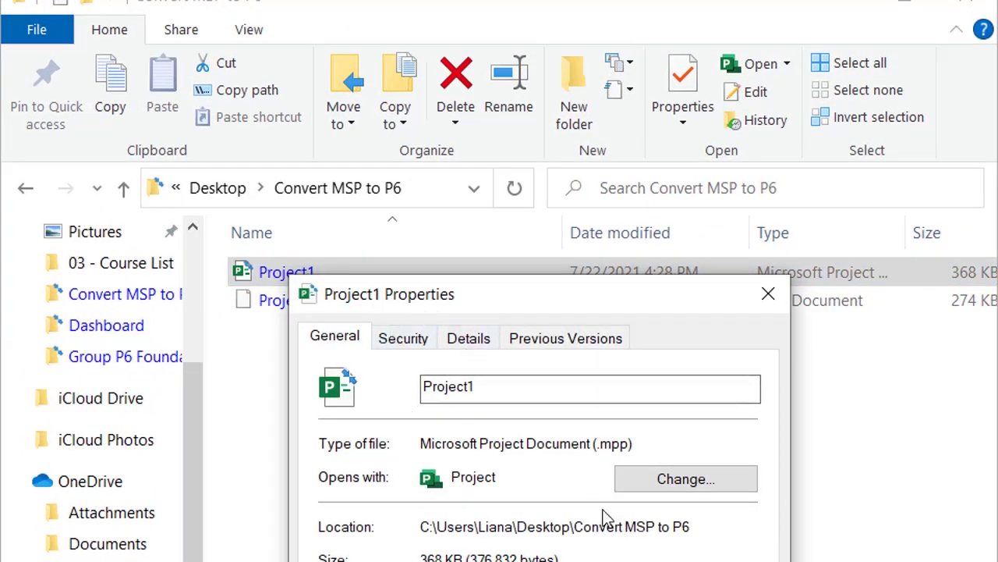
drag(633, 445, 601, 444)
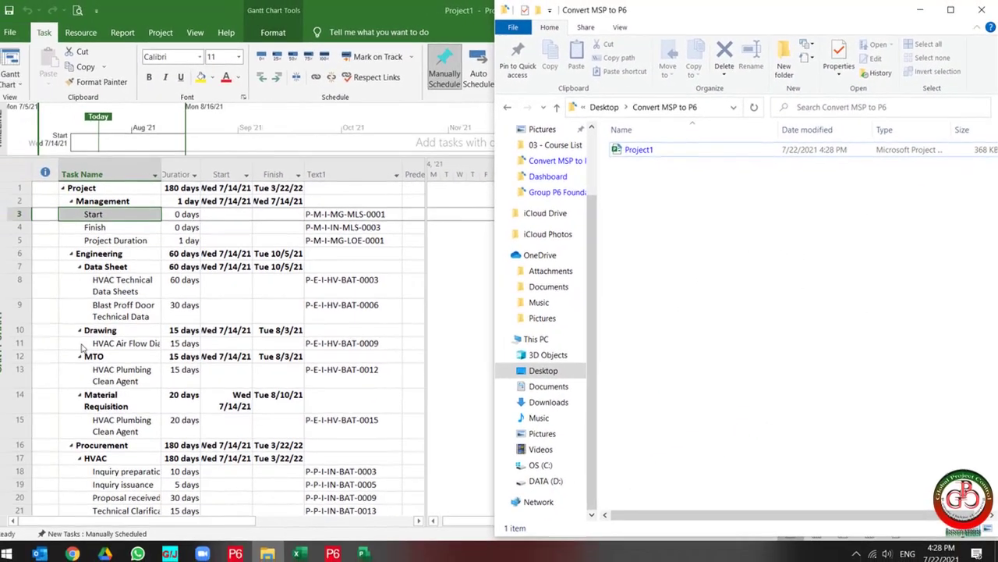
- Save the schedule as Project1 in XML Format in the Convert MSP to P6 folder, and select the exported file in File Explorer
click(90, 341)
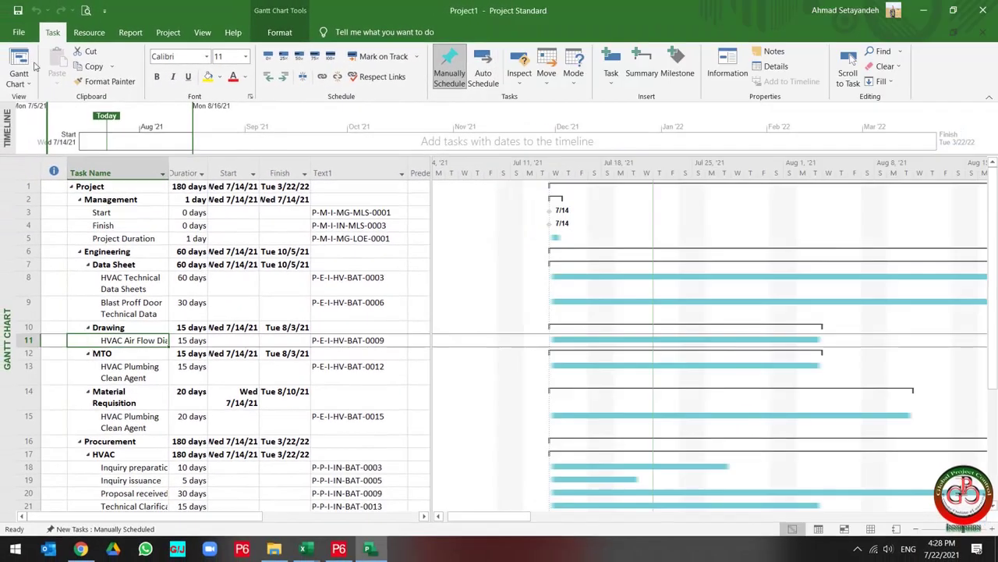
click(19, 32)
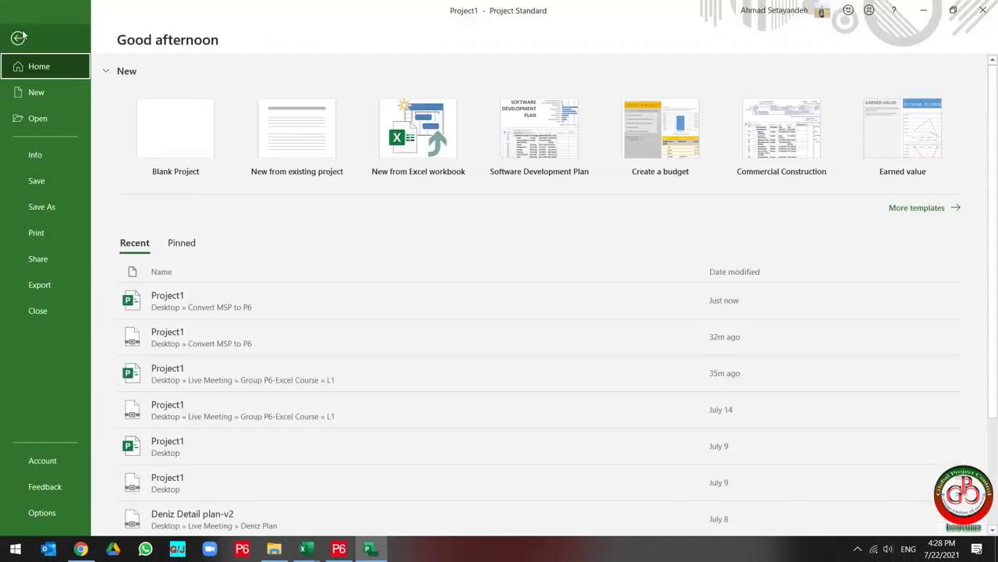
click(37, 209)
click(381, 141)
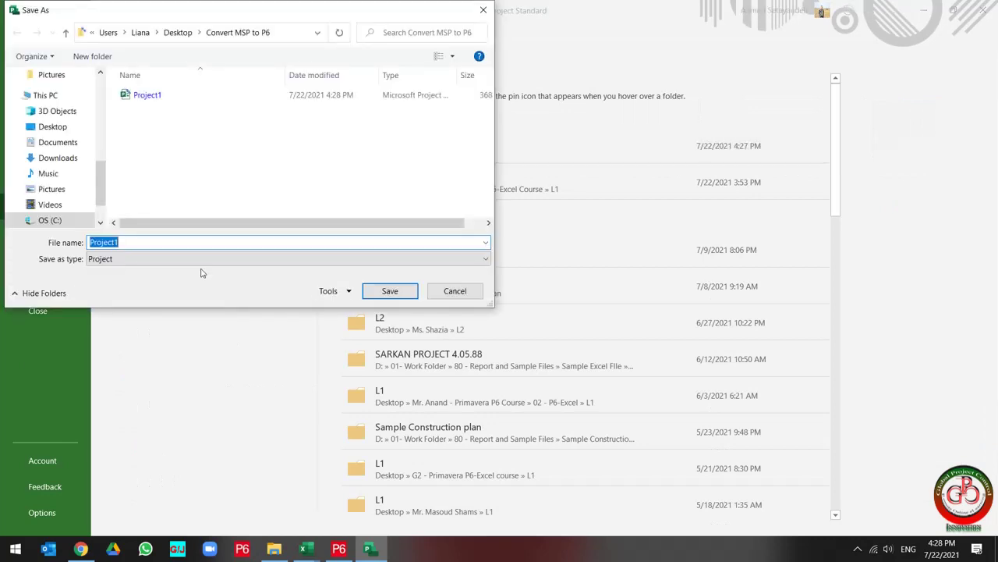
click(158, 260)
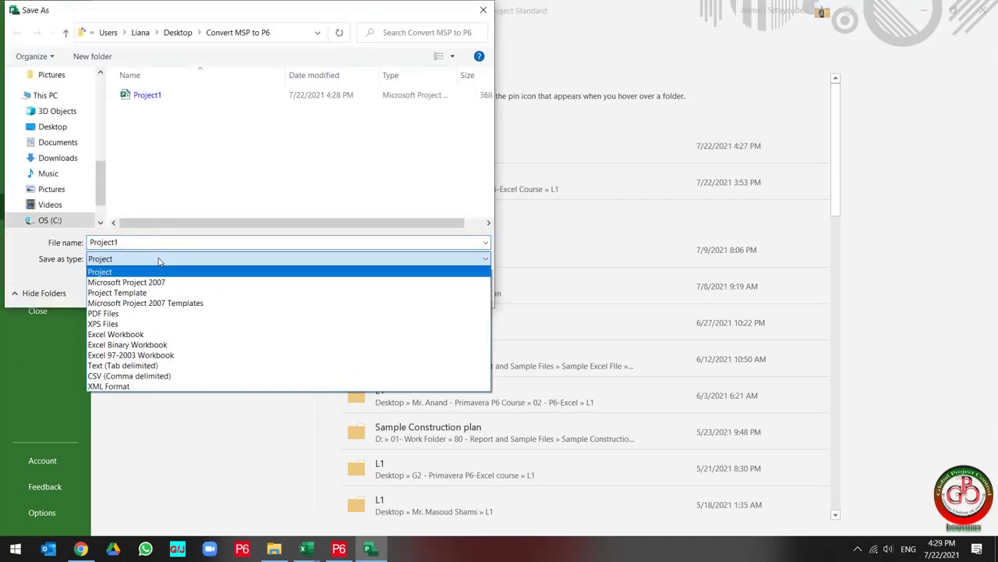
click(126, 387)
click(382, 292)
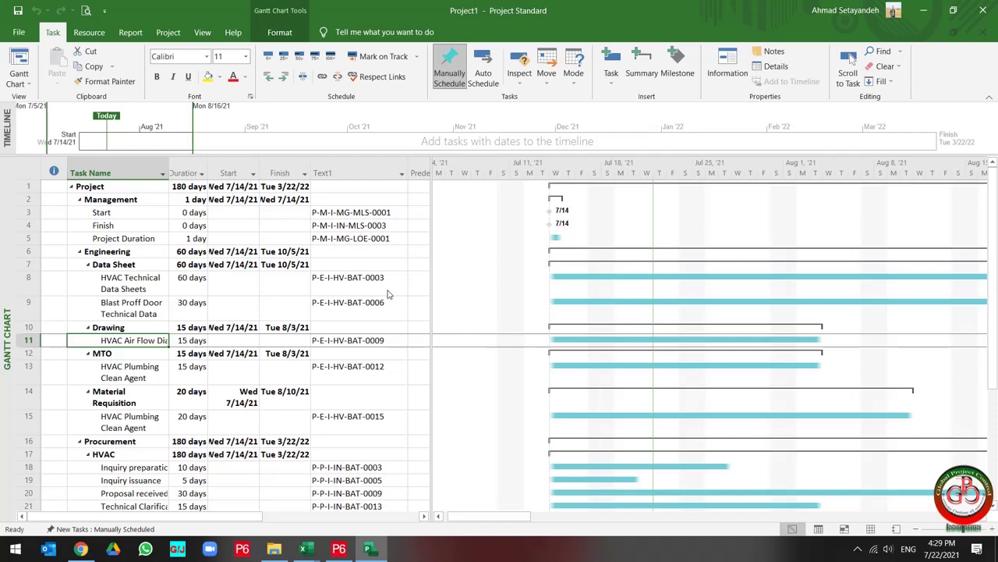
key(alt+Tab)
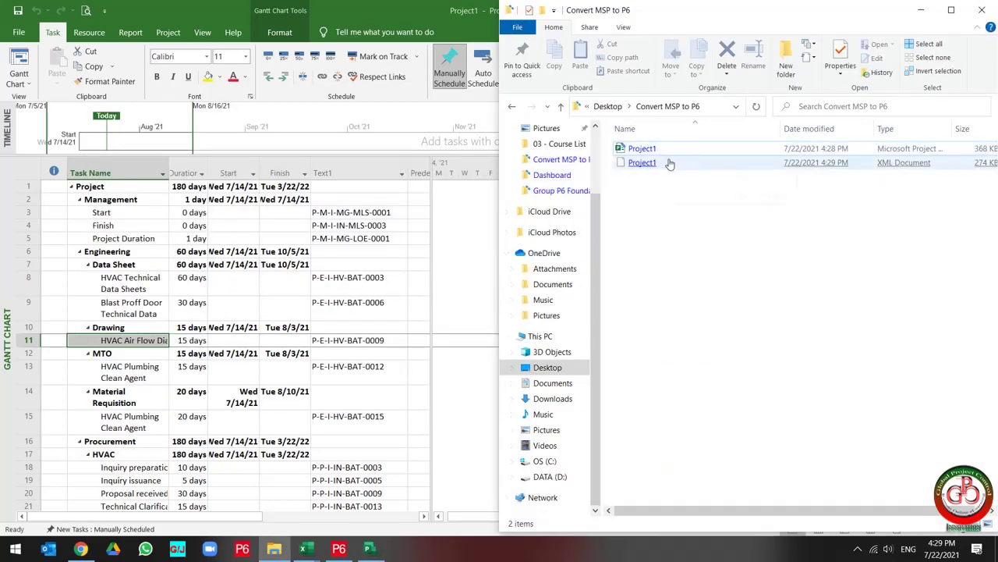
click(669, 163)
- Switch to Primavera P6 and start an import with the Microsoft Project XML format
key(alt+Tab)
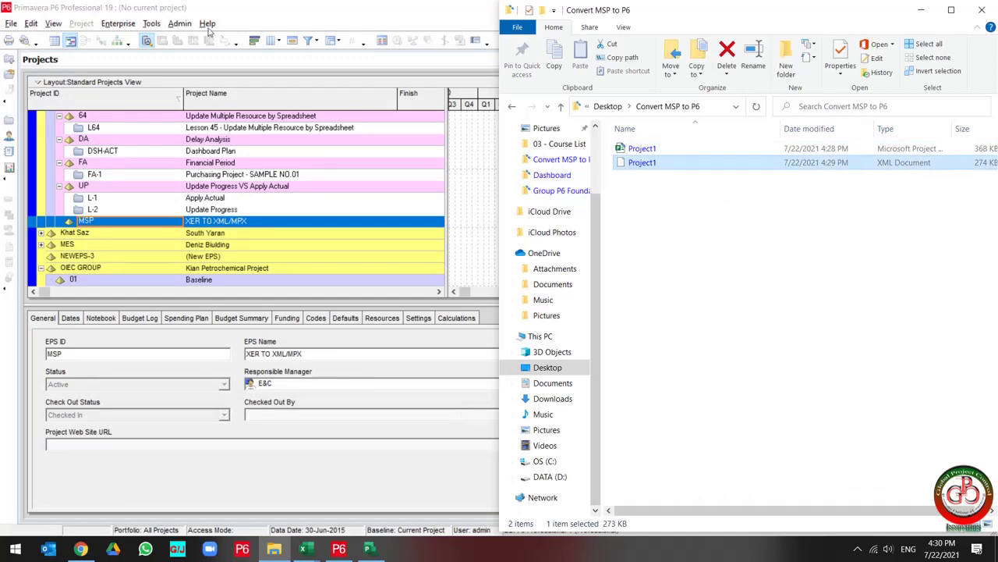
click(11, 23)
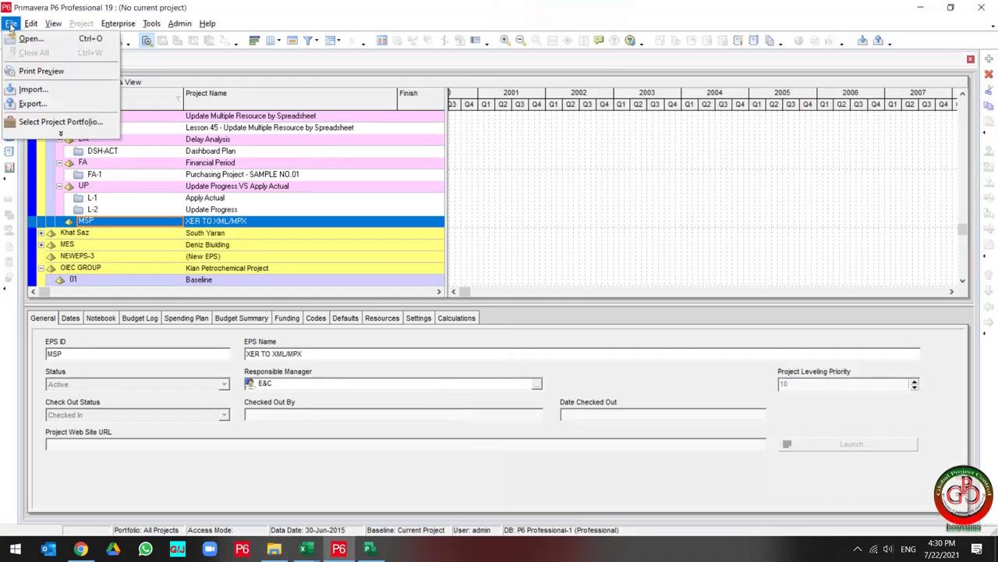
click(31, 89)
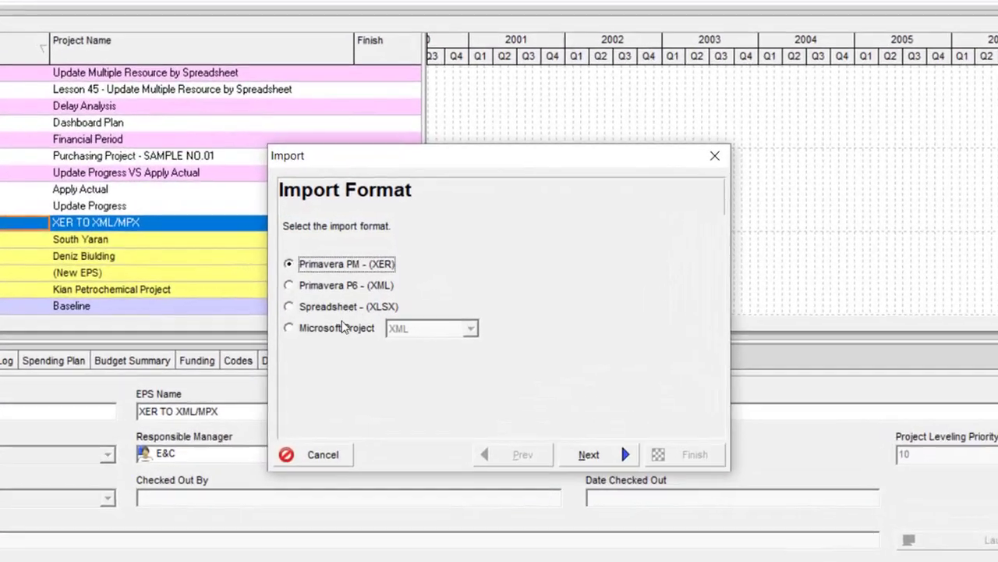
click(385, 300)
click(435, 349)
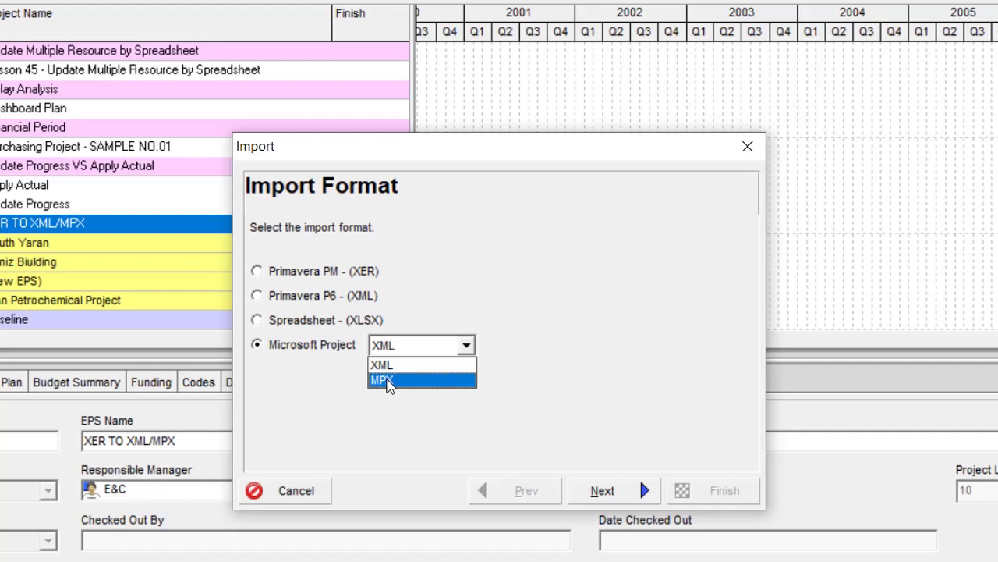
key(Up)
key(Return)
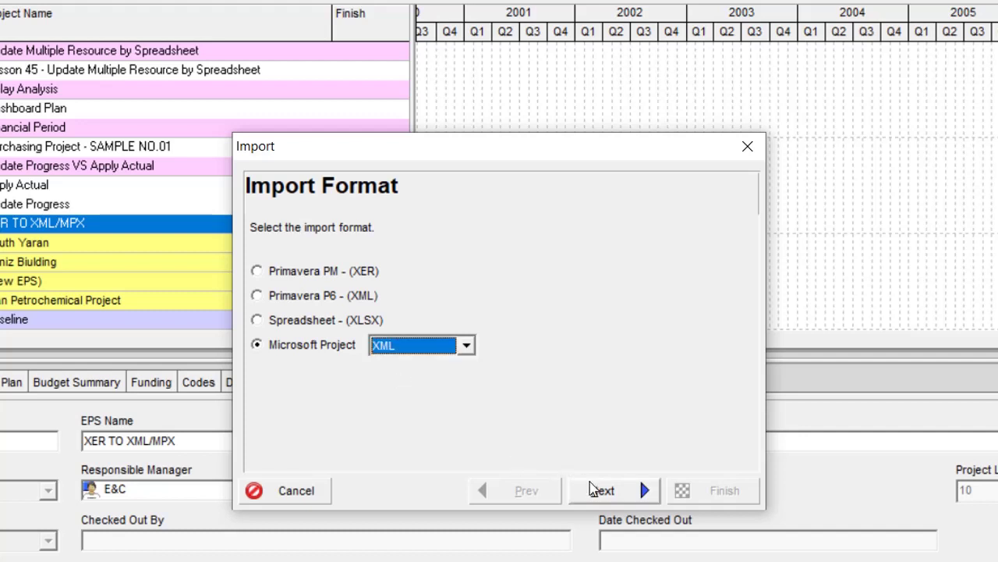
click(602, 492)
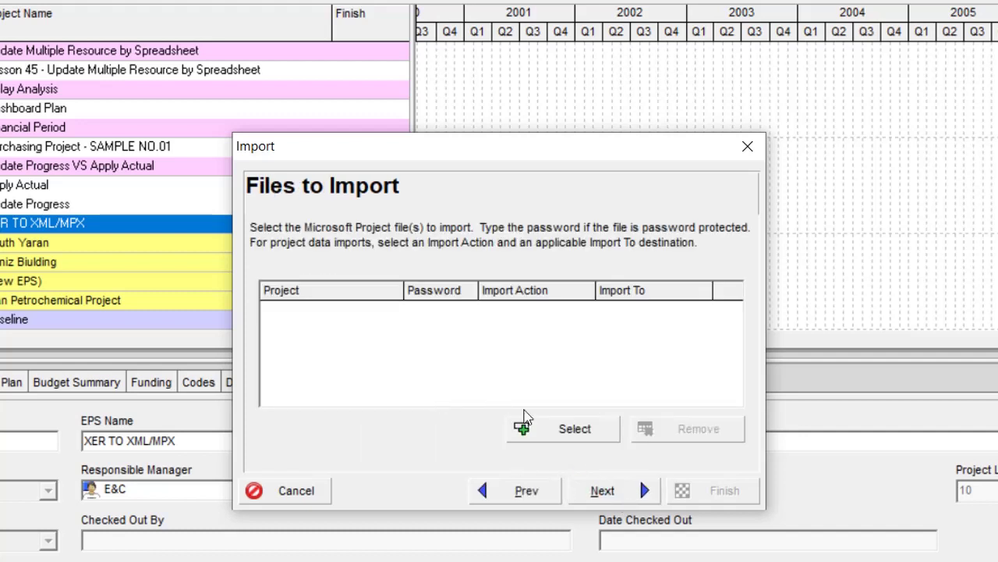
- Add Project1.xml from the Convert MSP to P6 folder to the import, and set its destination to the MSP EPS
click(547, 424)
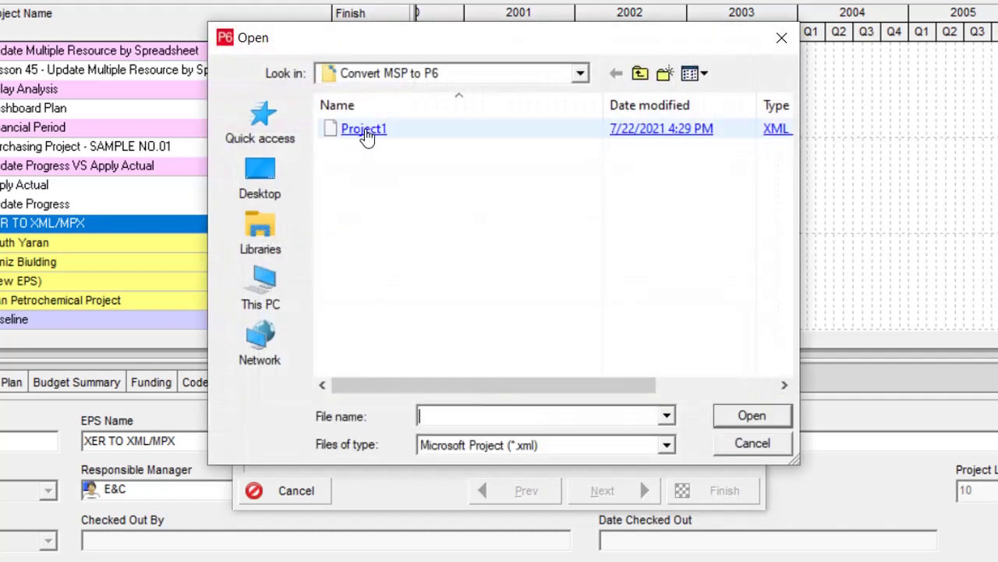
double_click(367, 137)
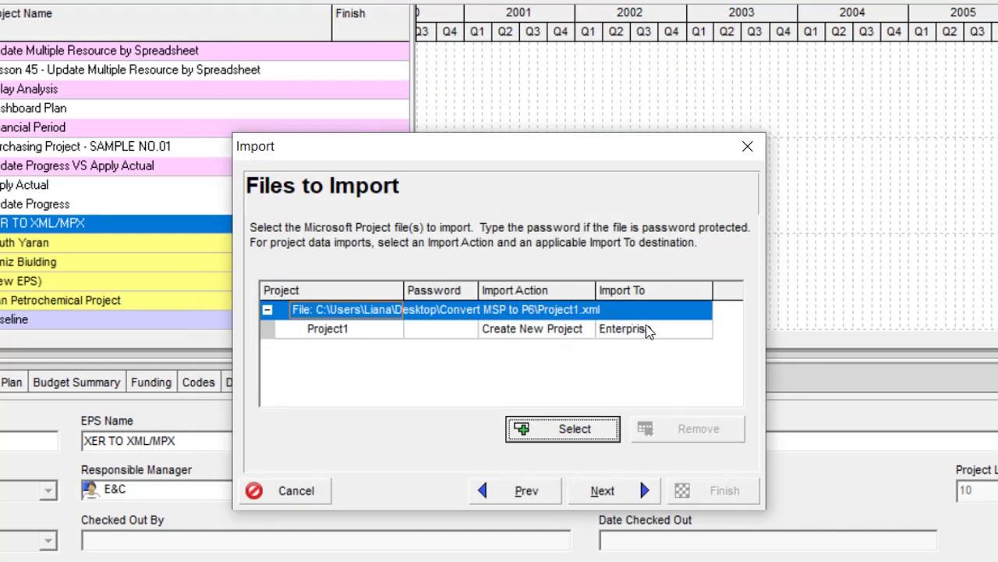
click(647, 331)
click(703, 331)
click(168, 322)
scroll(168, 321, down, 6)
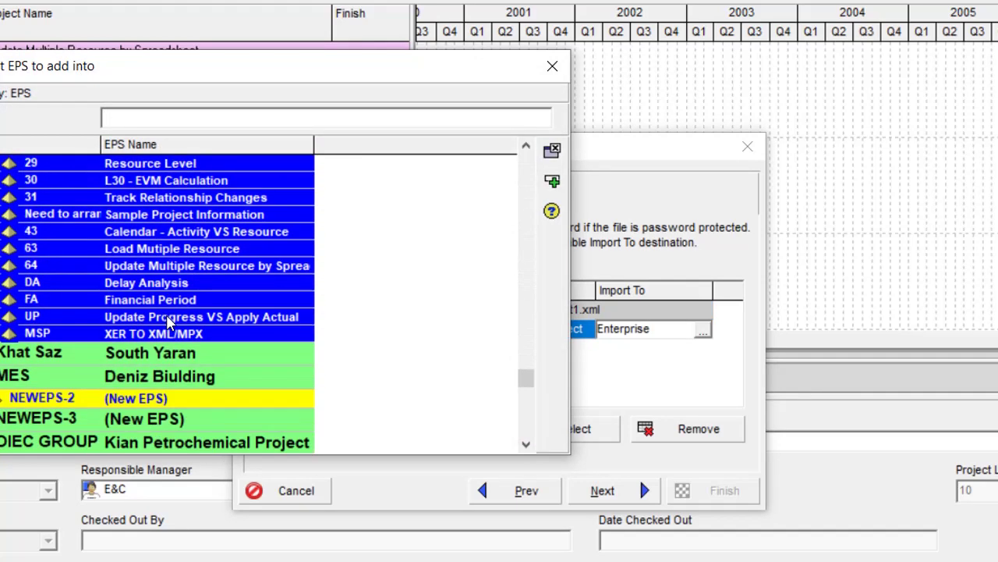
double_click(138, 334)
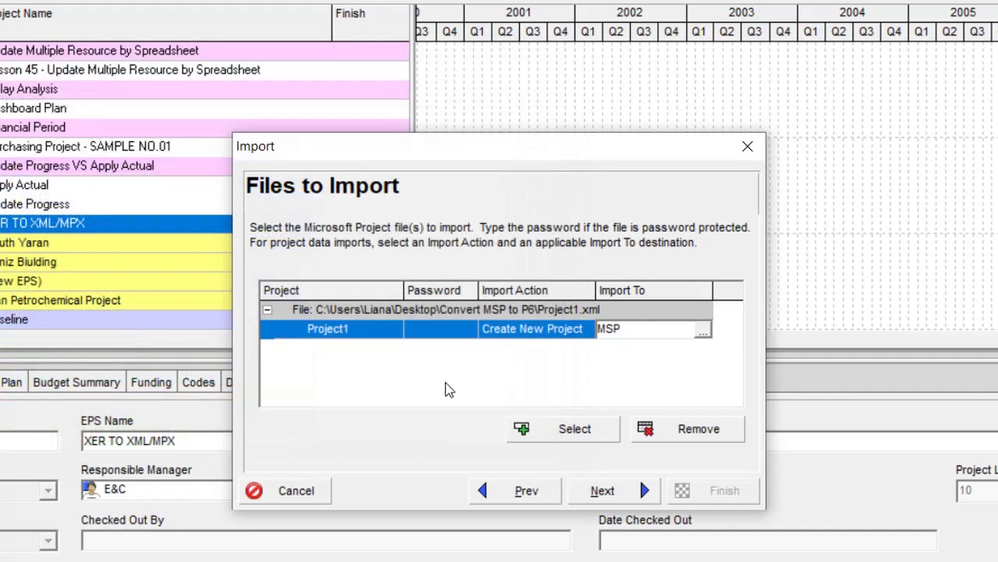
- Proceed to the import templates, open MSP Mapping for modification, and review its WBS settings
click(640, 493)
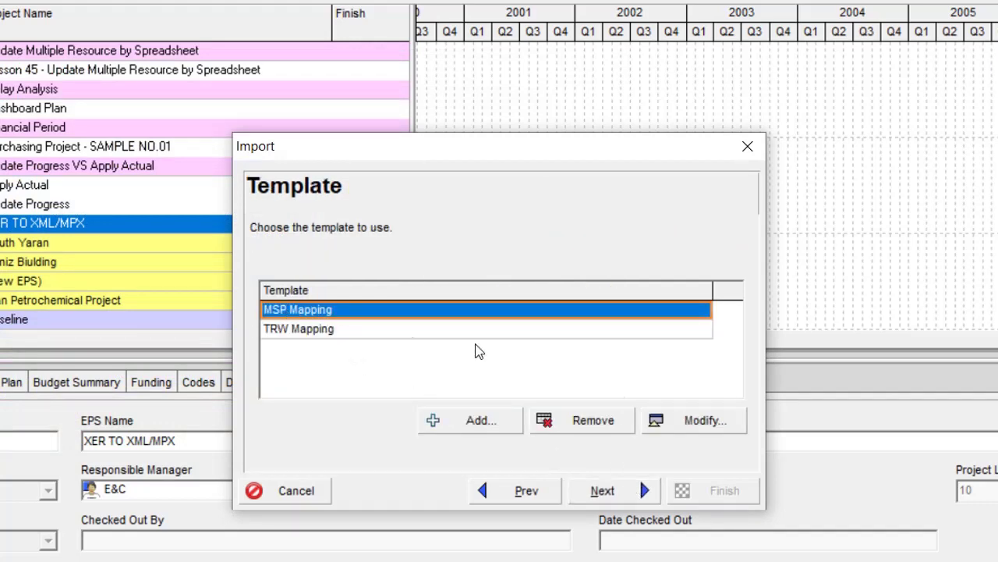
click(663, 421)
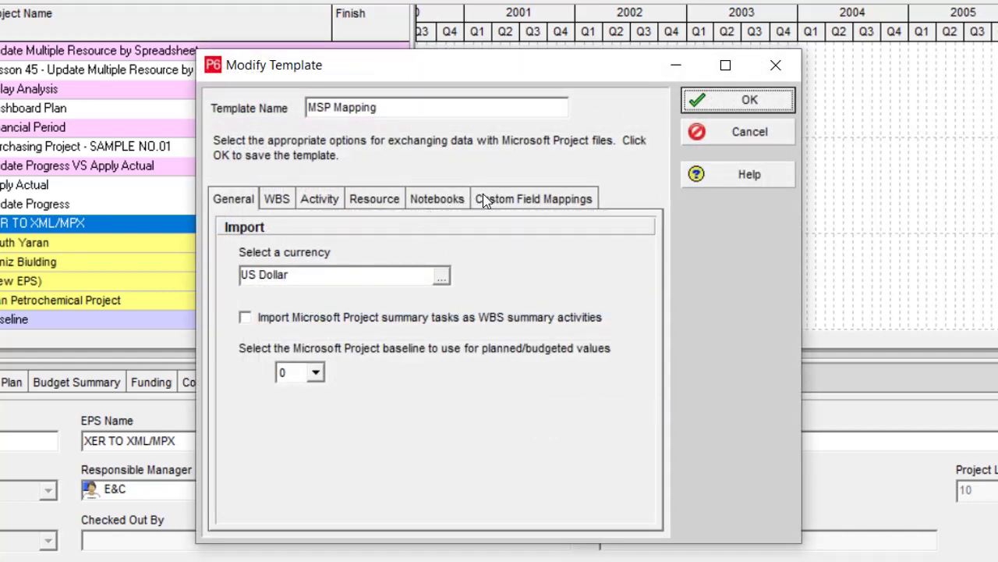
click(278, 200)
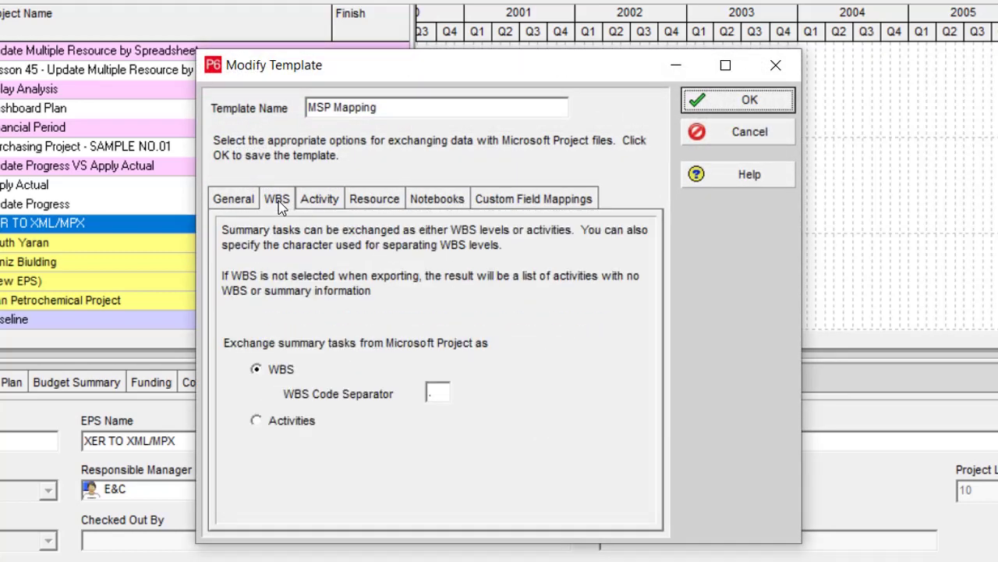
- Show the template's custom field mappings for Activities, and find the Text1 row by searching for "text"
click(503, 201)
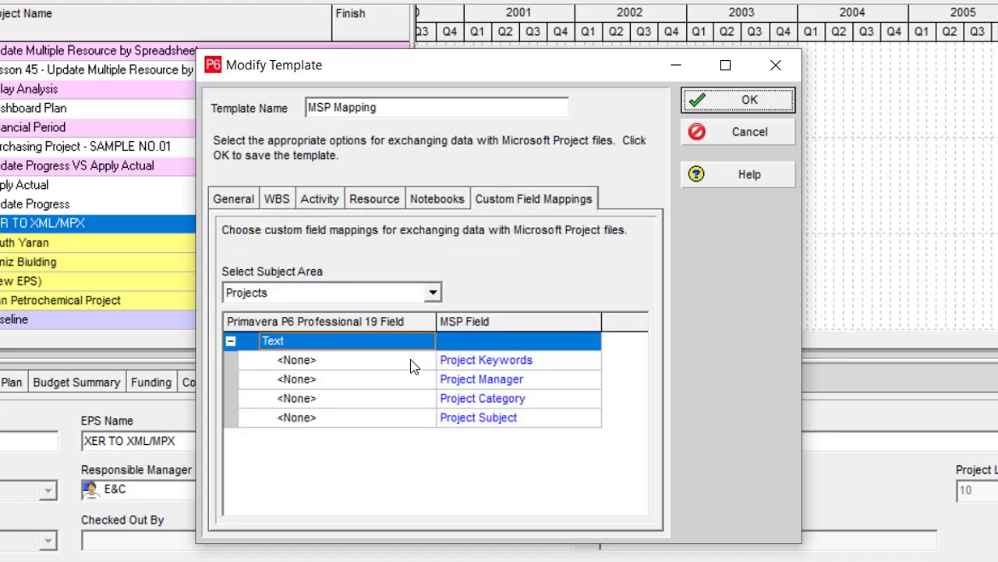
click(376, 294)
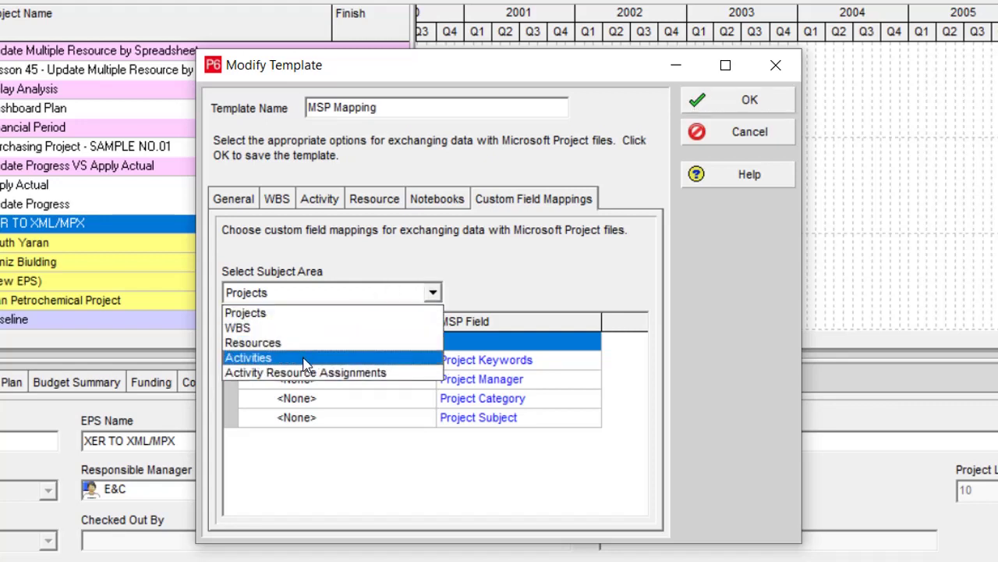
click(305, 360)
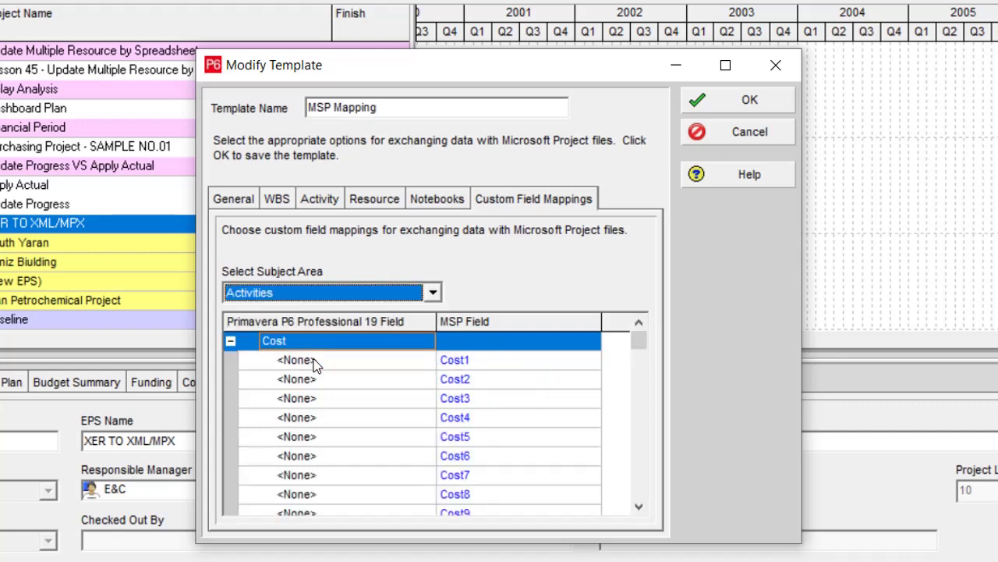
click(325, 363)
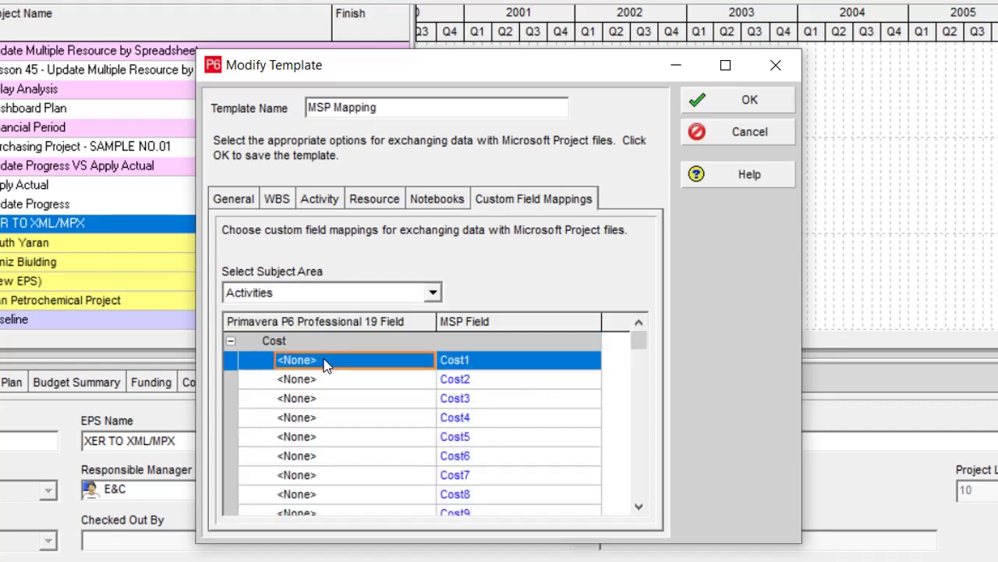
key(ctrl+f)
text(text)
key(Return)
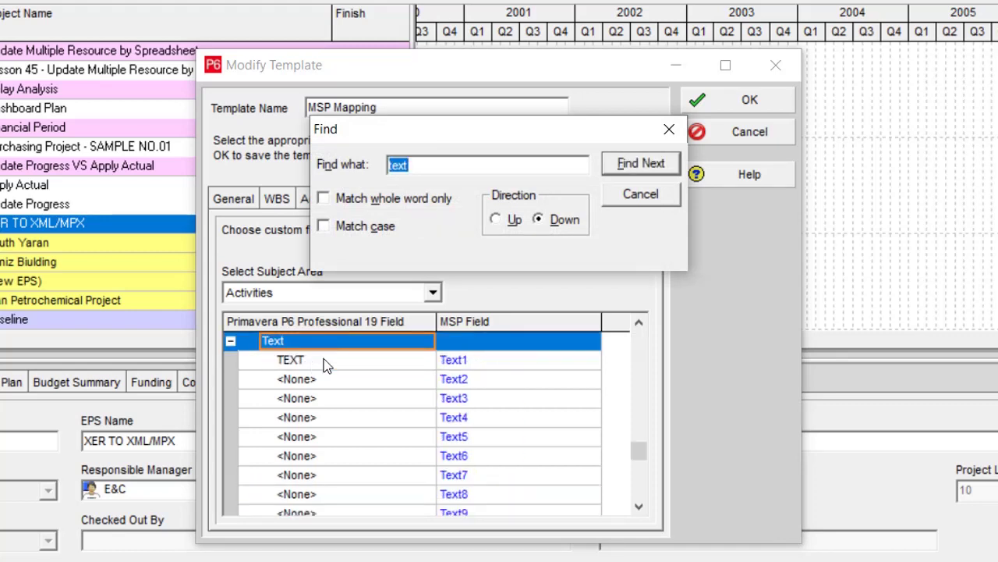
click(491, 367)
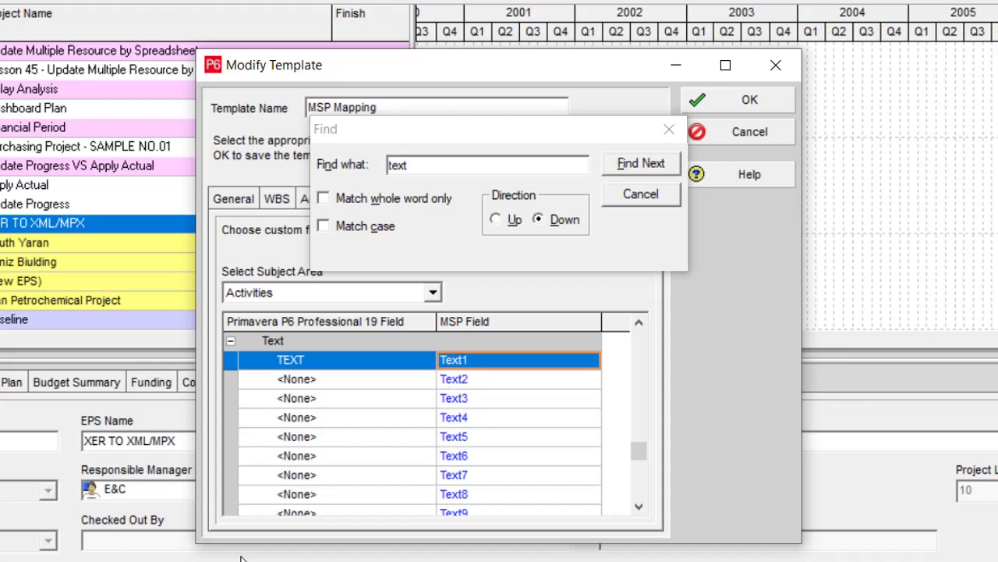
- Switch to Microsoft Project and check the activity codes in the Text1 column
key(alt+Tab)
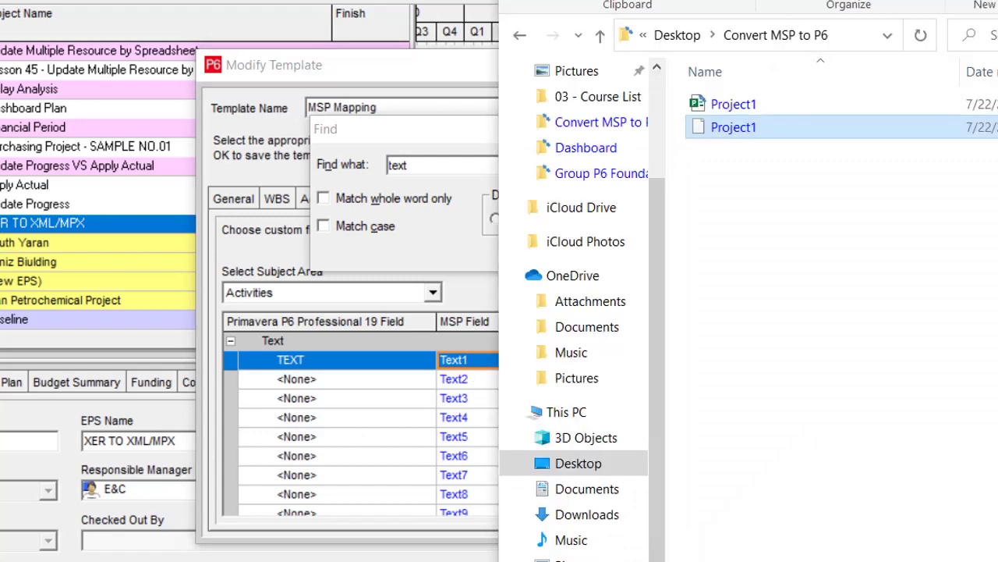
key(alt+Tab)
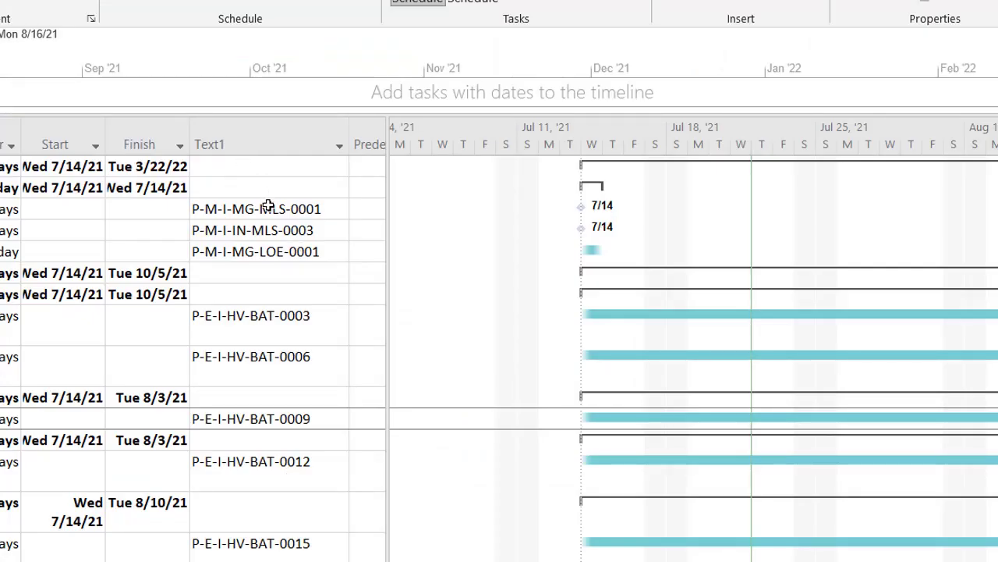
click(279, 136)
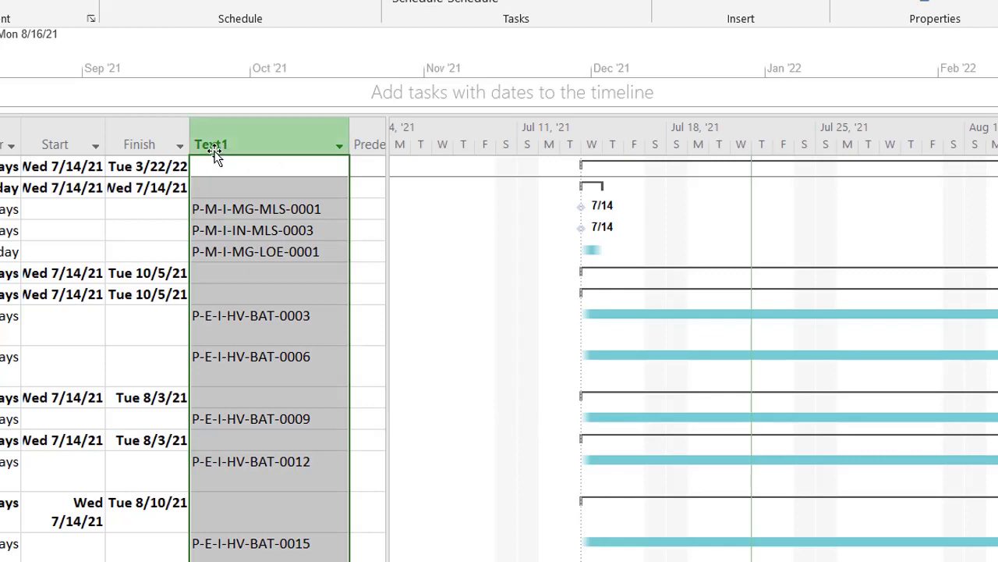
drag(215, 208, 216, 252)
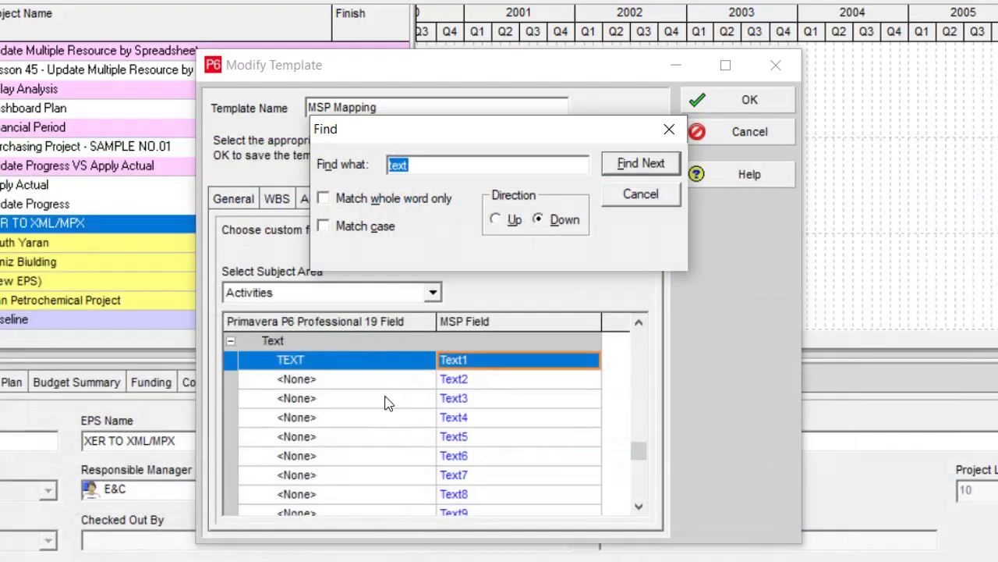
- Check the P6 fields available for Text1 around TEXT, and review the template's activity import options
click(353, 363)
click(353, 364)
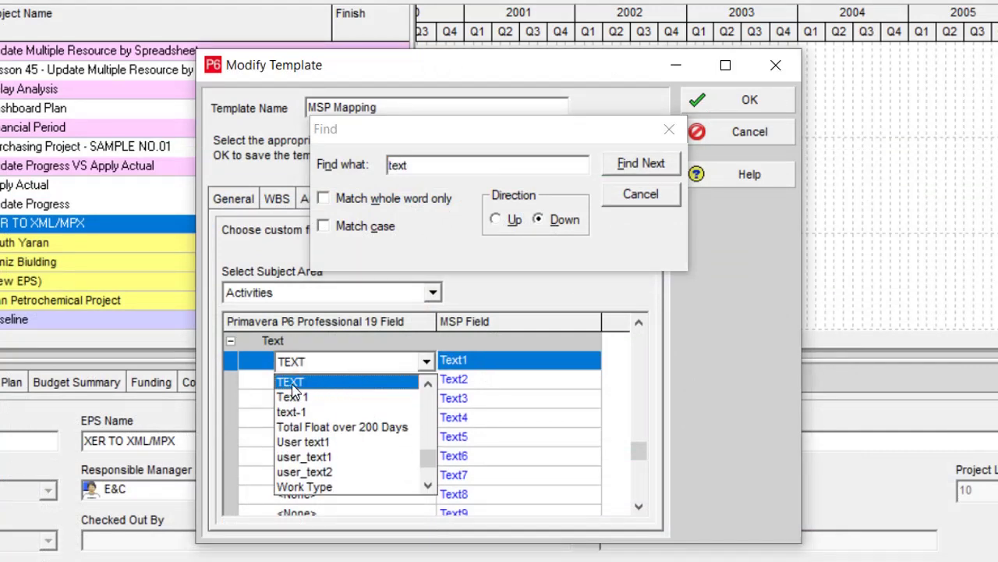
click(326, 204)
click(326, 201)
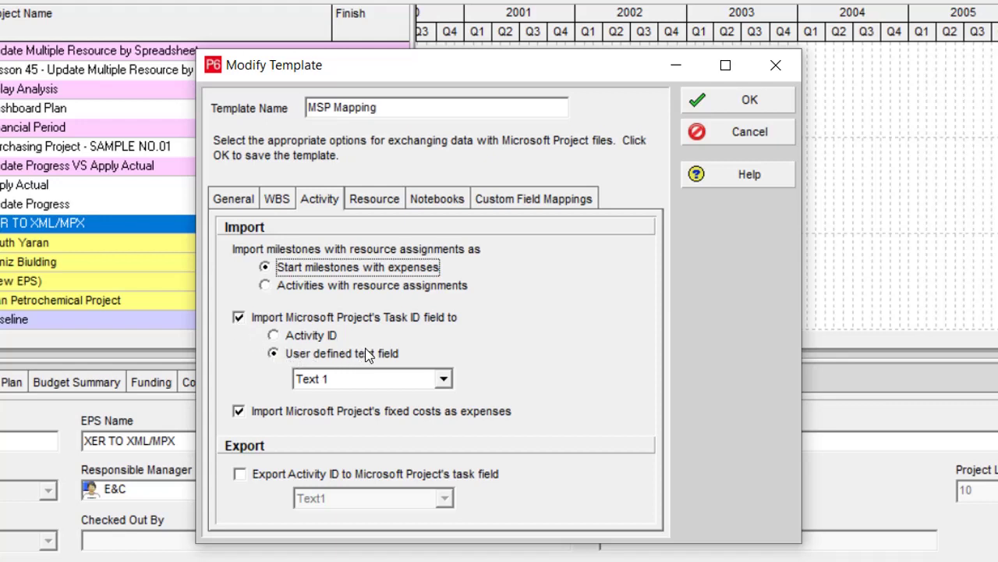
- Verify the custom mapping of Text1 to the TEXT field and save the MSP Mapping template
click(504, 200)
click(472, 361)
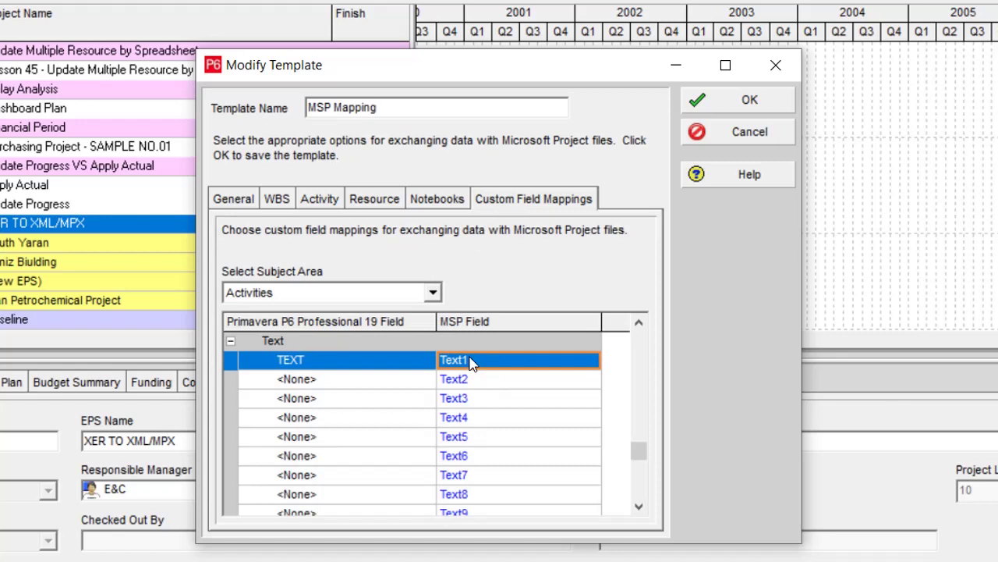
click(308, 363)
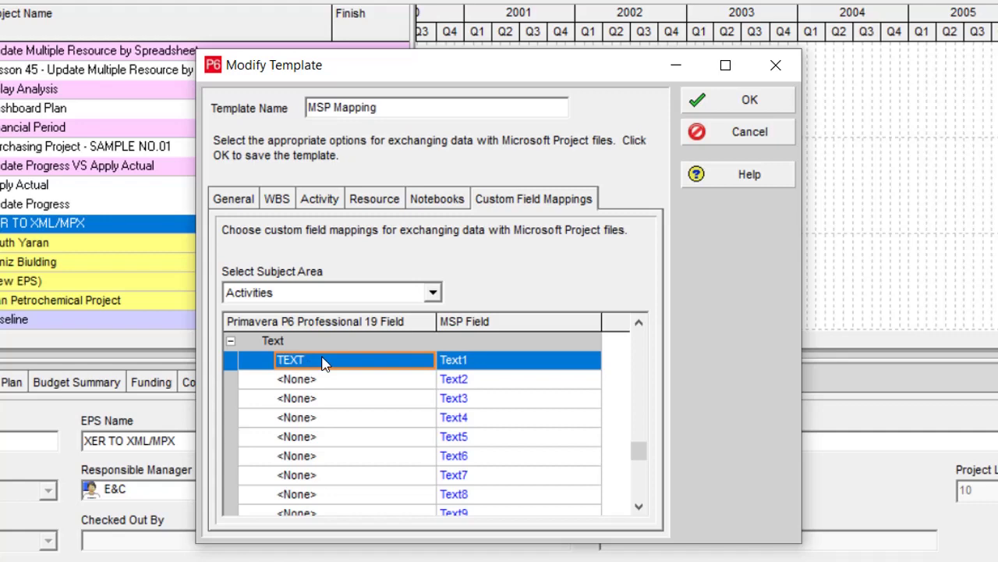
click(729, 102)
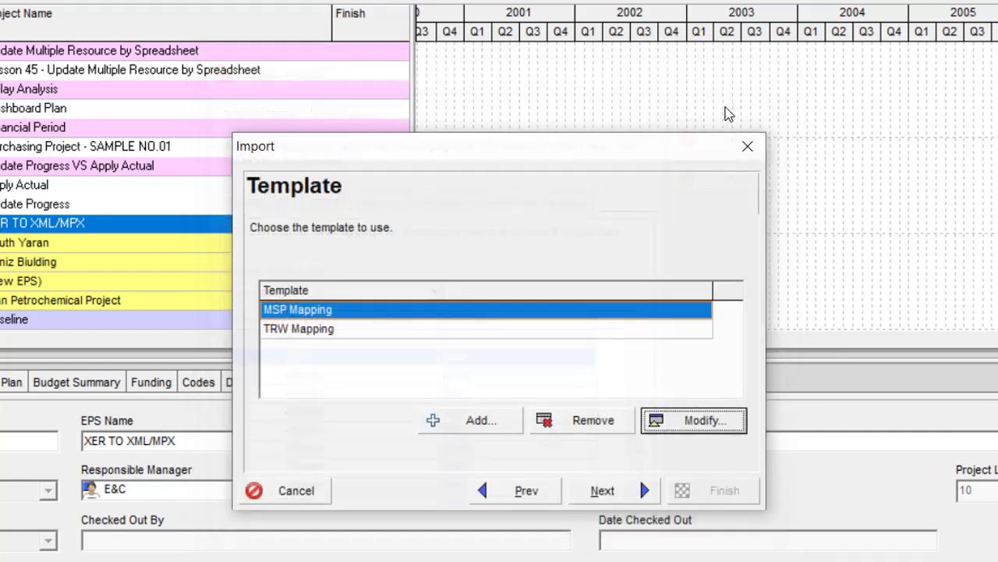
- Run the import of Project1.xml with the MSP Mapping template and close the import wizard
click(651, 493)
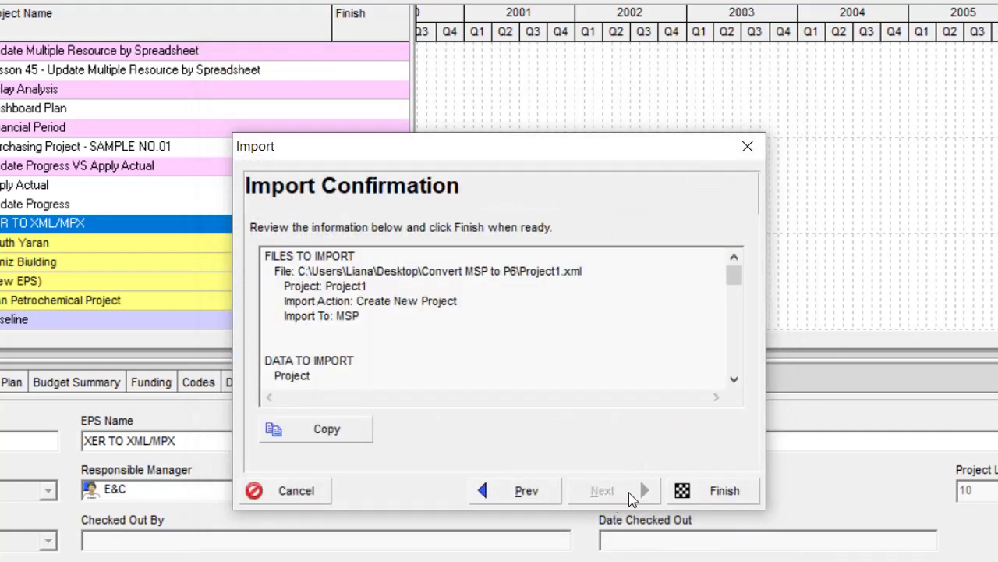
click(696, 491)
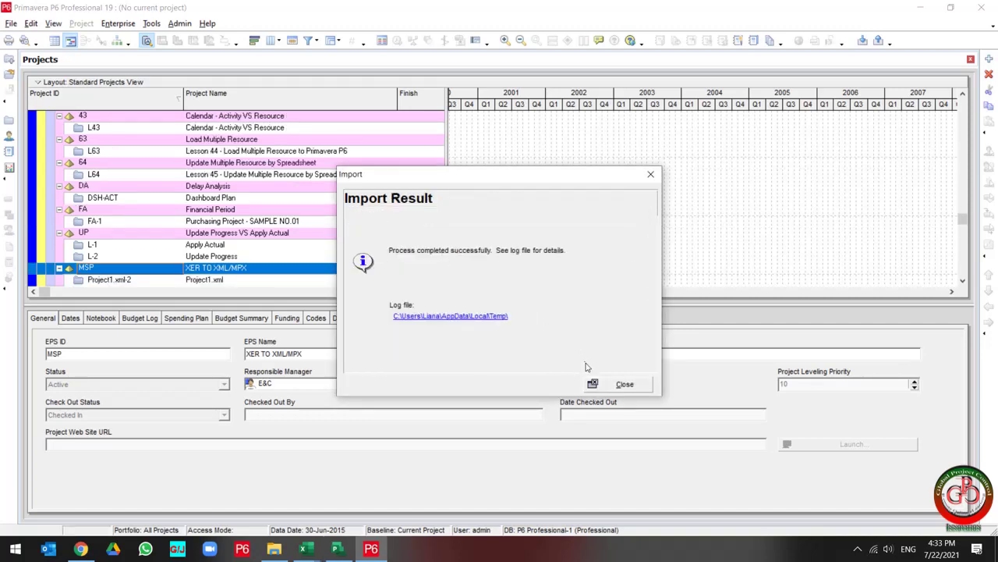
click(618, 382)
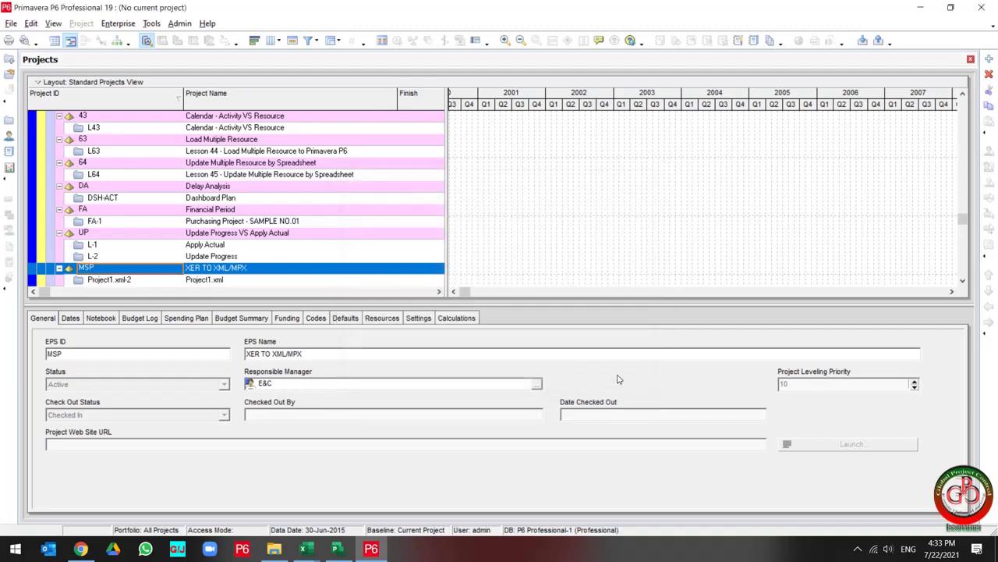
- Open the imported Project1.xml project under the MSP EPS
click(141, 279)
right_click(128, 268)
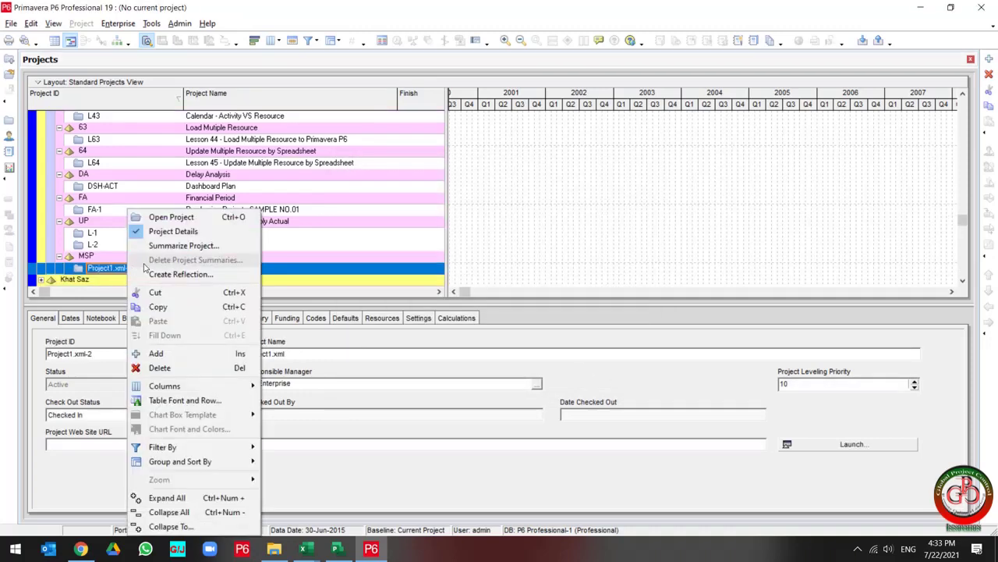
click(172, 217)
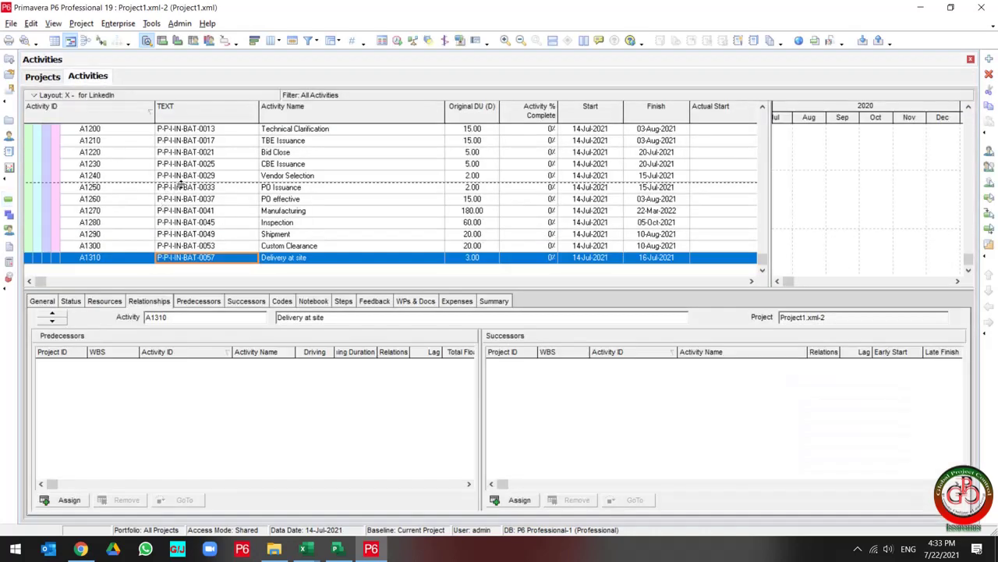
- Compare the imported activities' Activity ID values with the codes in the TEXT column
click(181, 187)
scroll(187, 191, up, 5)
scroll(187, 191, up, 4)
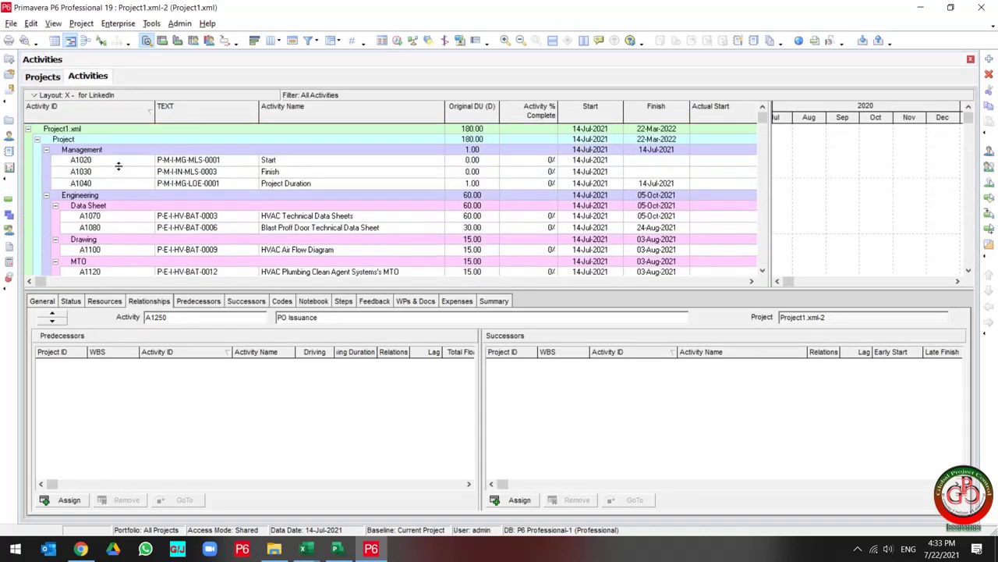
click(89, 161)
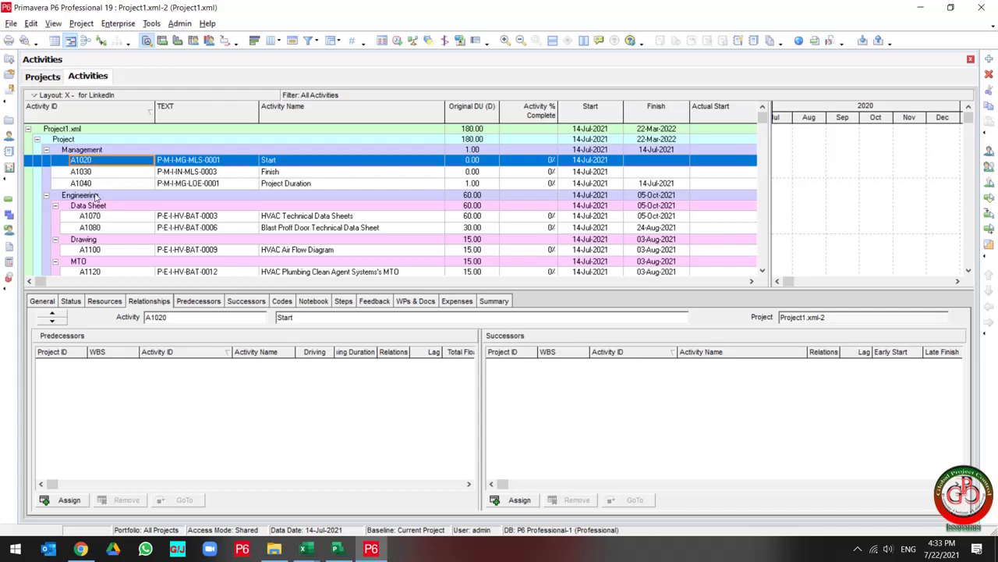
click(221, 161)
scroll(221, 161, down, 9)
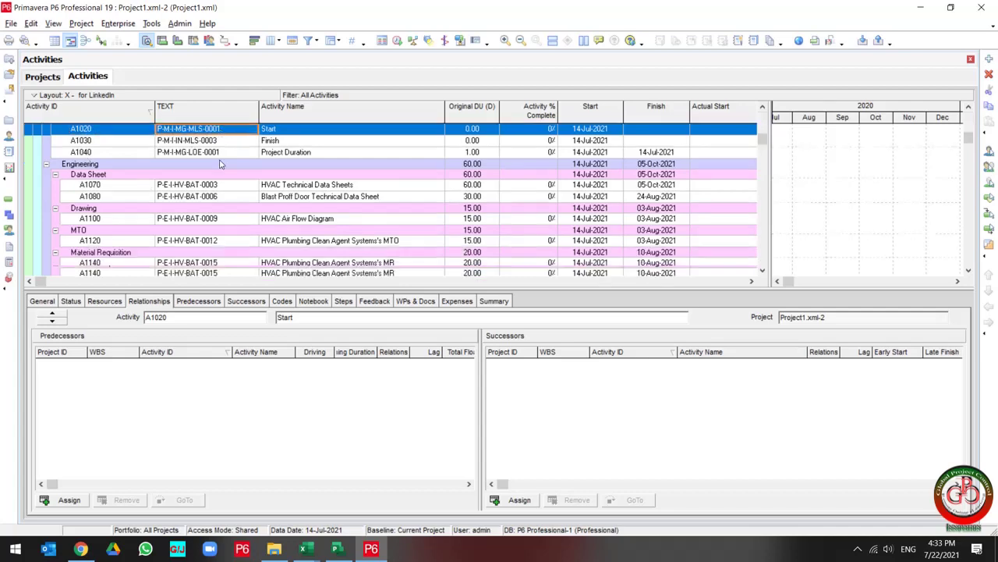
scroll(221, 163, up, 9)
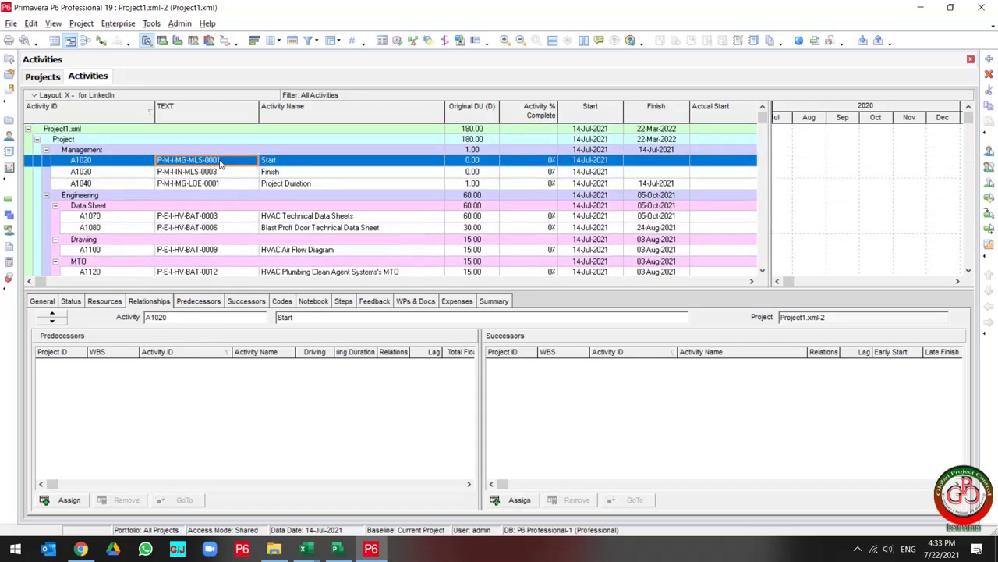
- Create a new global change for Activities and add a Then statement on the Activity ID parameter
click(151, 24)
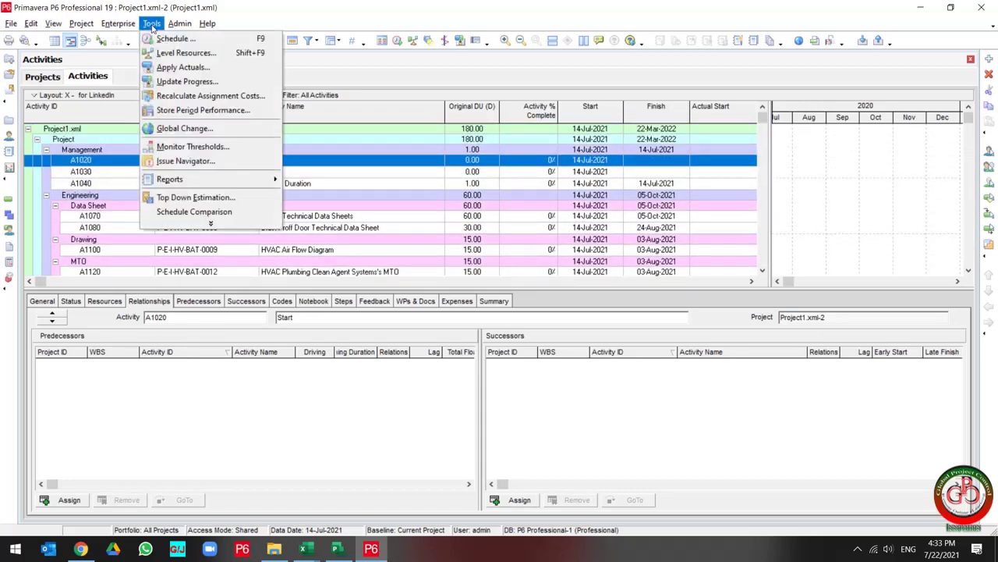
click(183, 128)
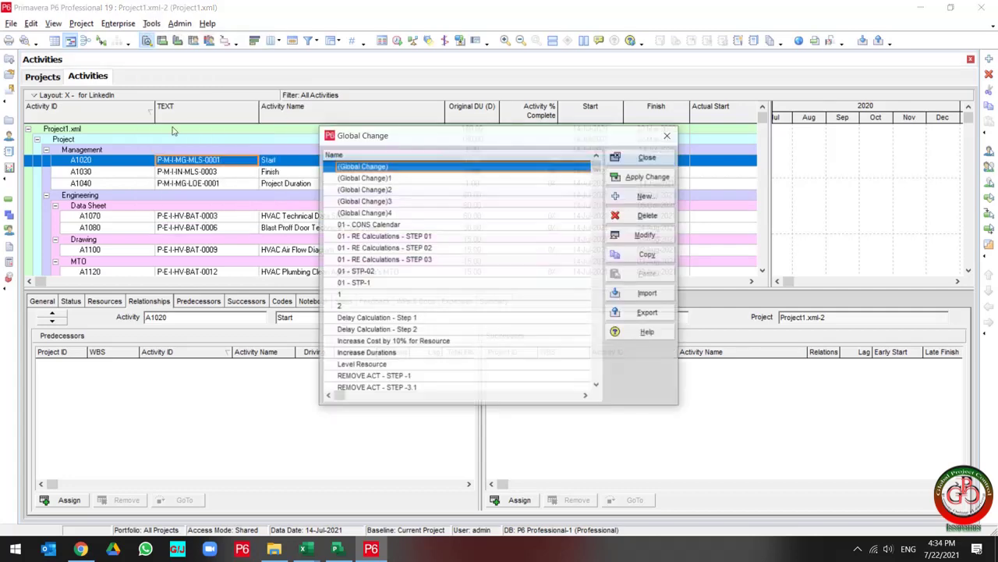
click(646, 196)
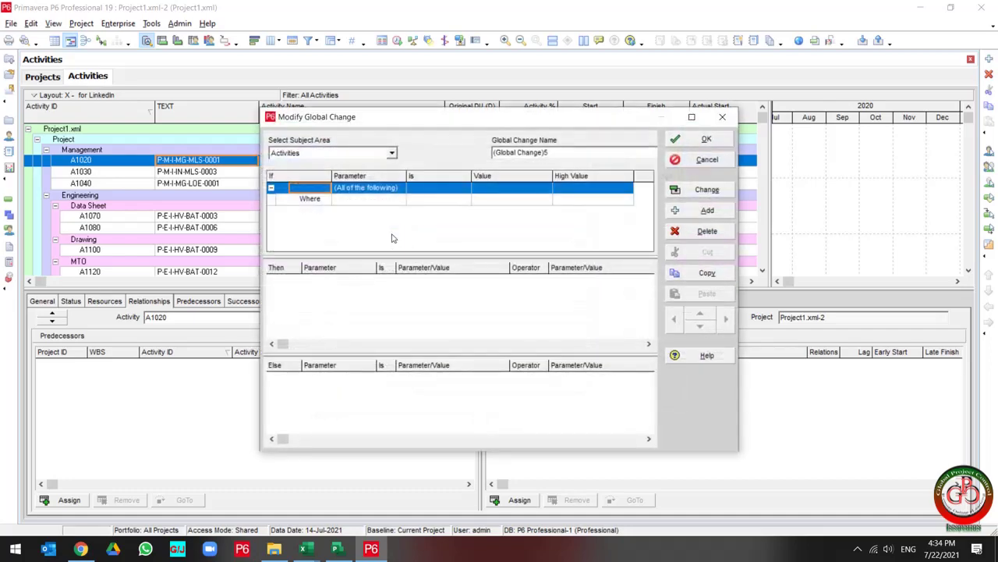
click(363, 299)
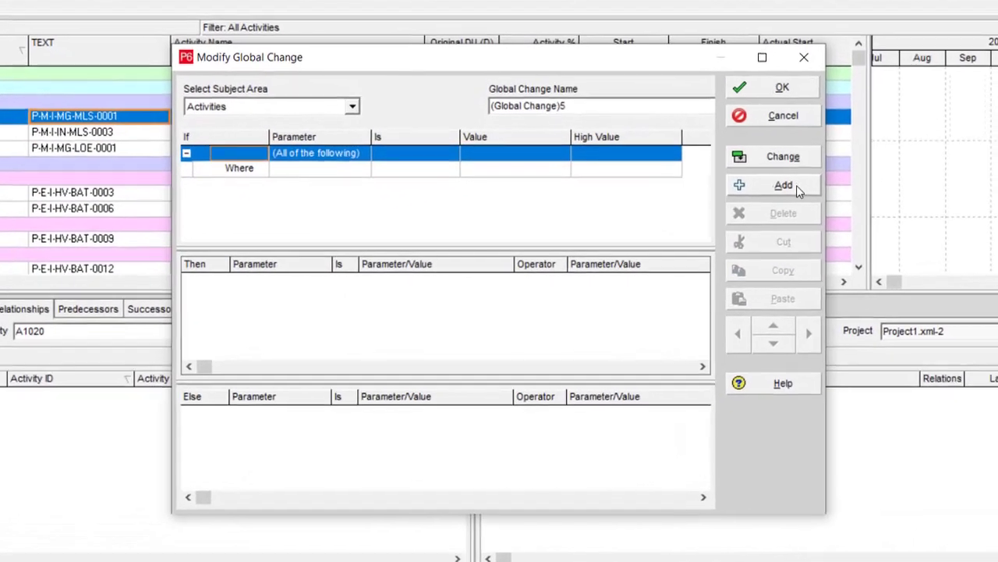
click(737, 204)
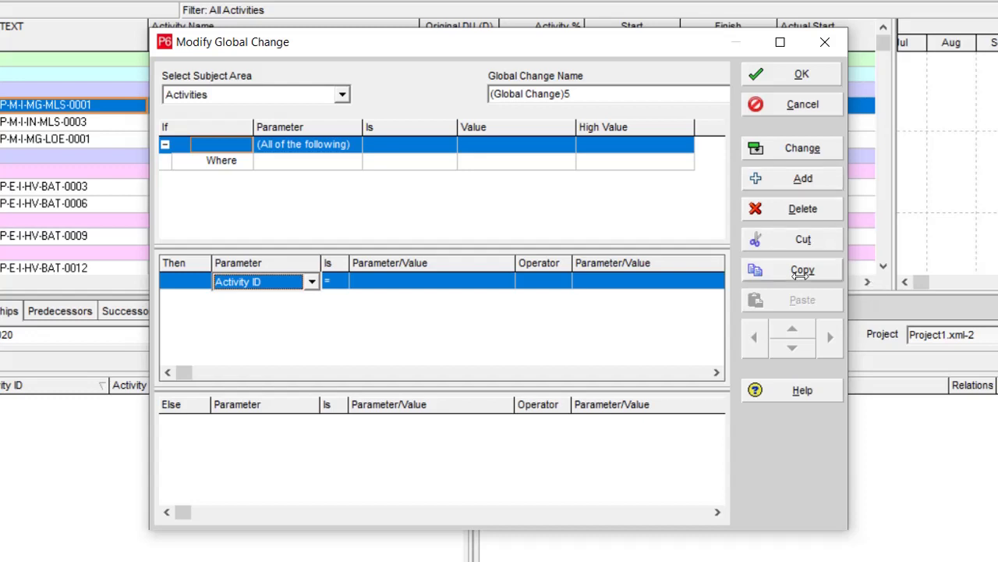
- Set the Activity ID equal to the TEXT field in the Then statement and run the global change
click(450, 283)
click(449, 283)
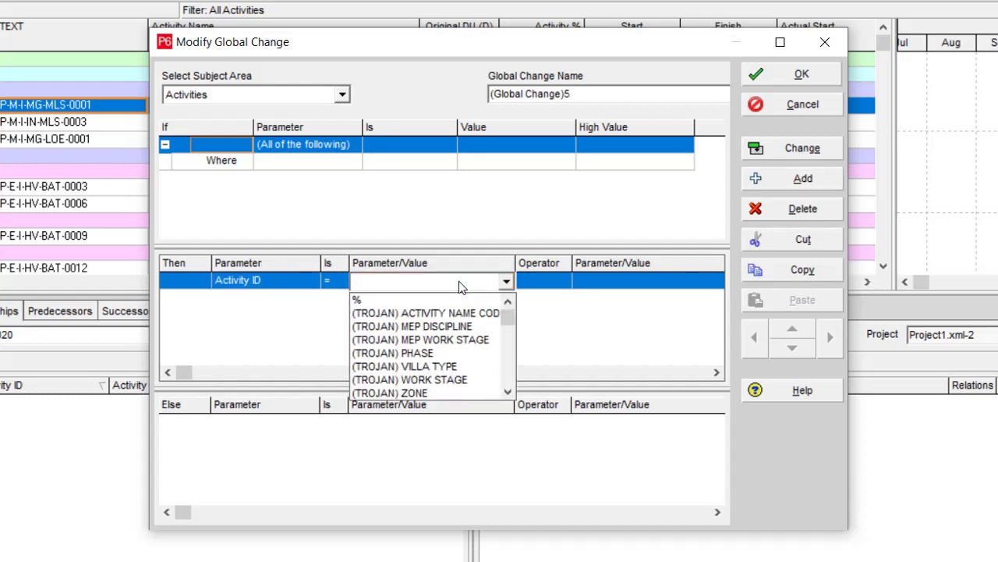
text(text)
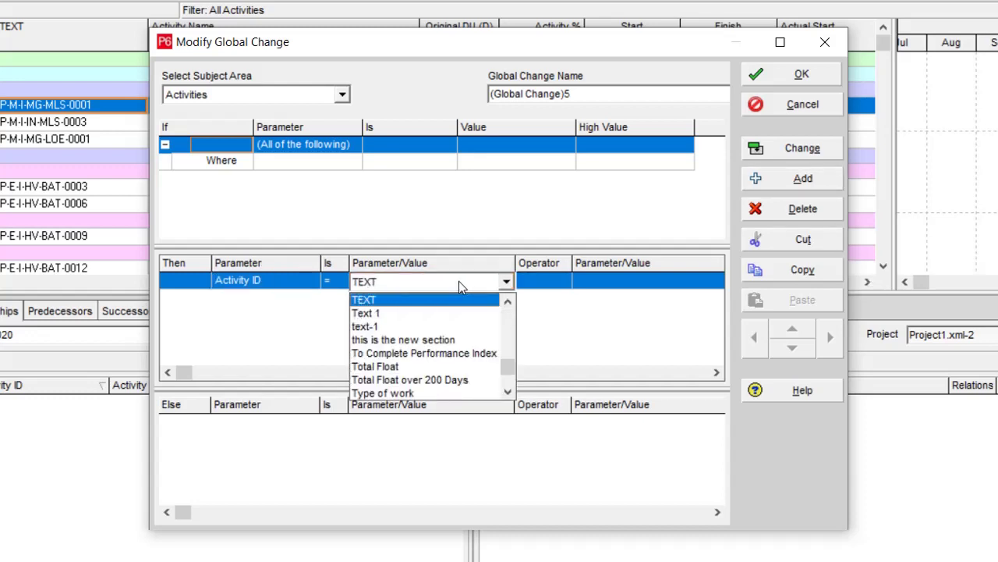
click(401, 300)
click(803, 150)
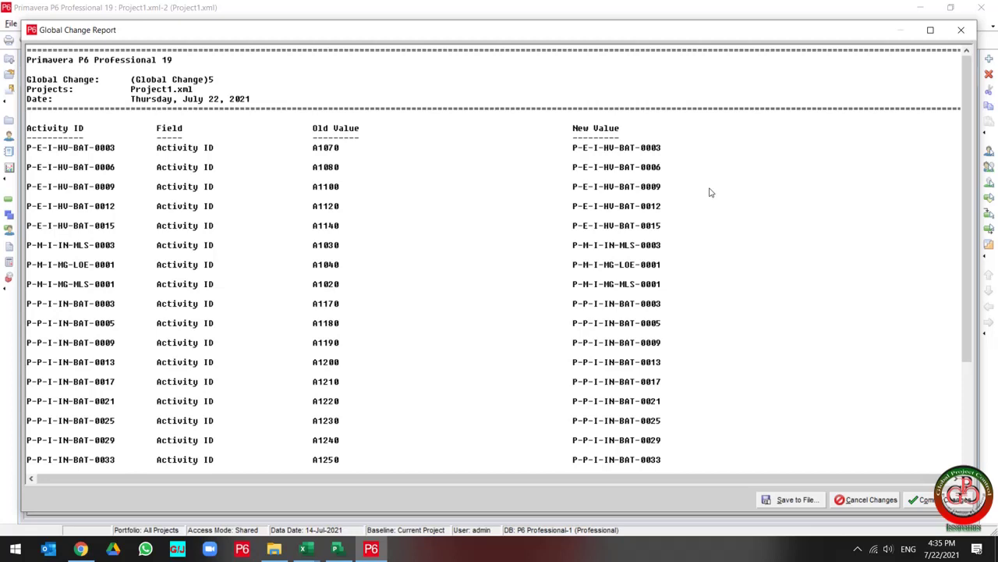
- Check the old and new Activity ID values in the global change report, commit the changes and save the log file
drag(310, 150, 344, 148)
drag(573, 146, 669, 146)
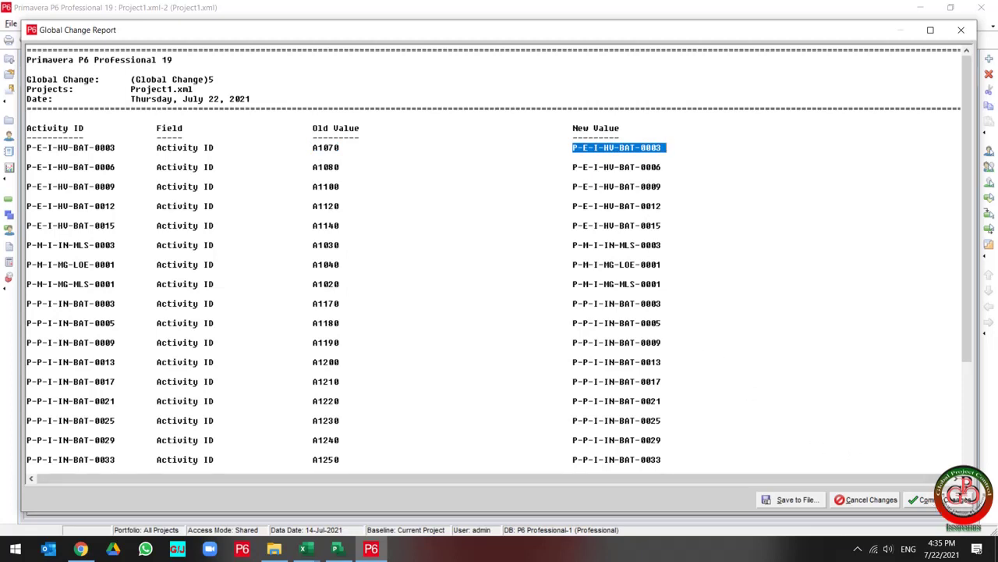
scroll(849, 408, down, 3)
scroll(851, 409, up, 3)
click(924, 500)
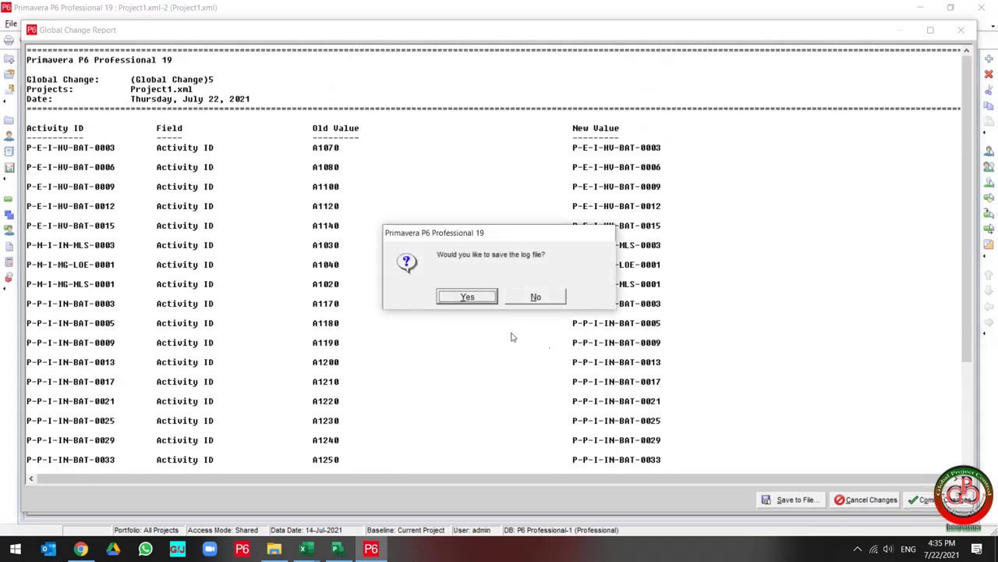
click(481, 298)
- Compare the activities' Activity IDs with the TEXT column through the Engineering and Procurement groups, leaving the columns as they are
click(270, 41)
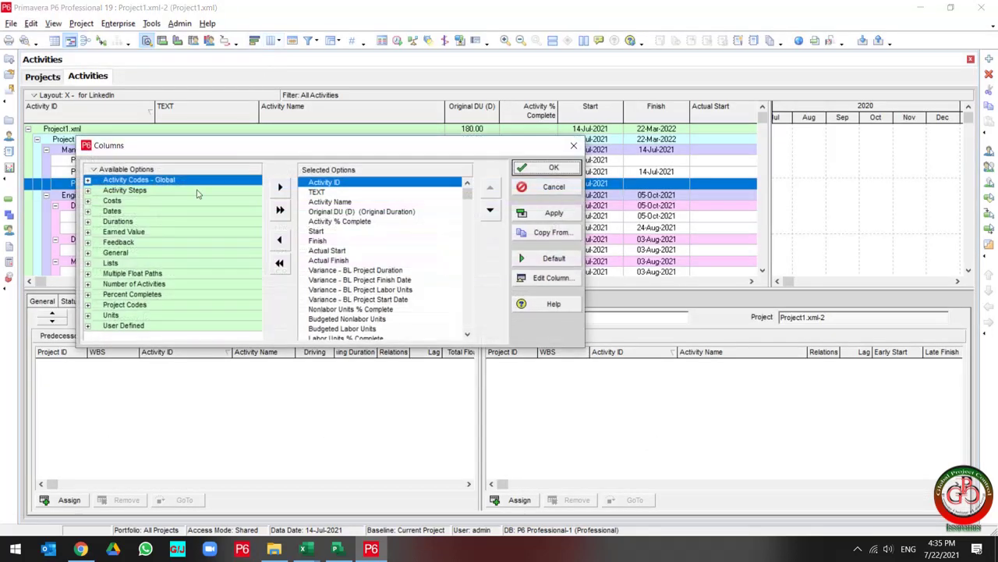
click(530, 186)
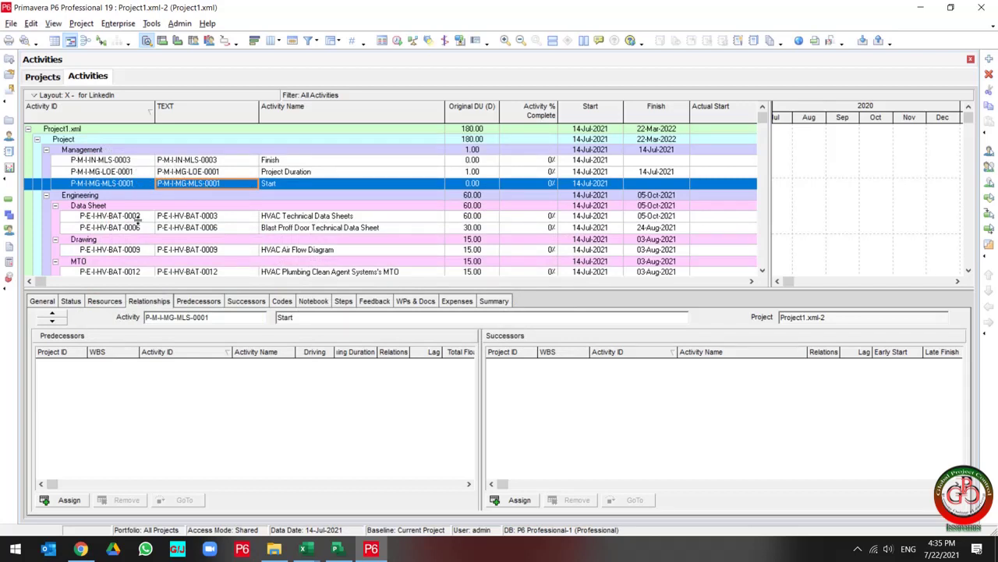
click(140, 219)
scroll(140, 221, down, 10)
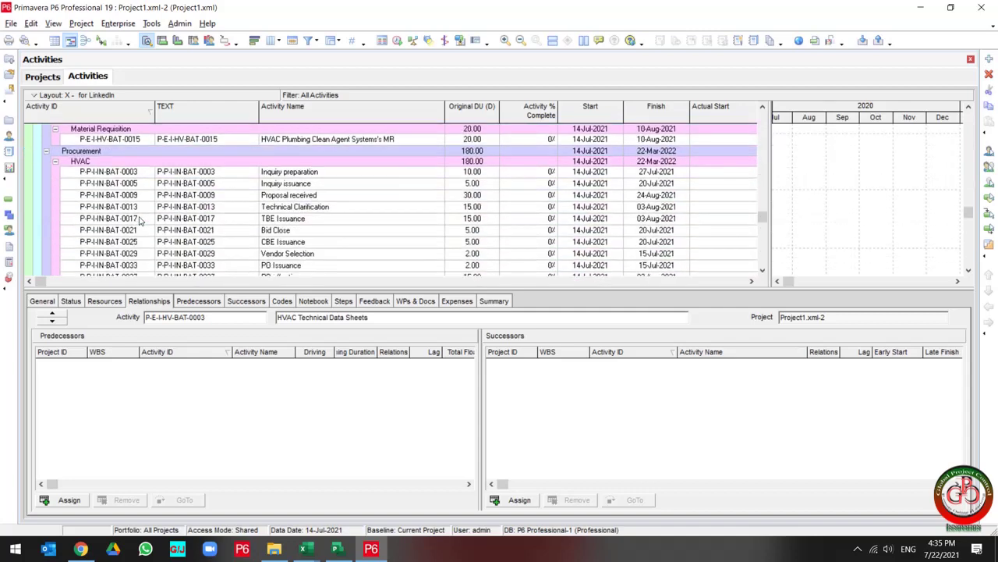
scroll(140, 221, up, 10)
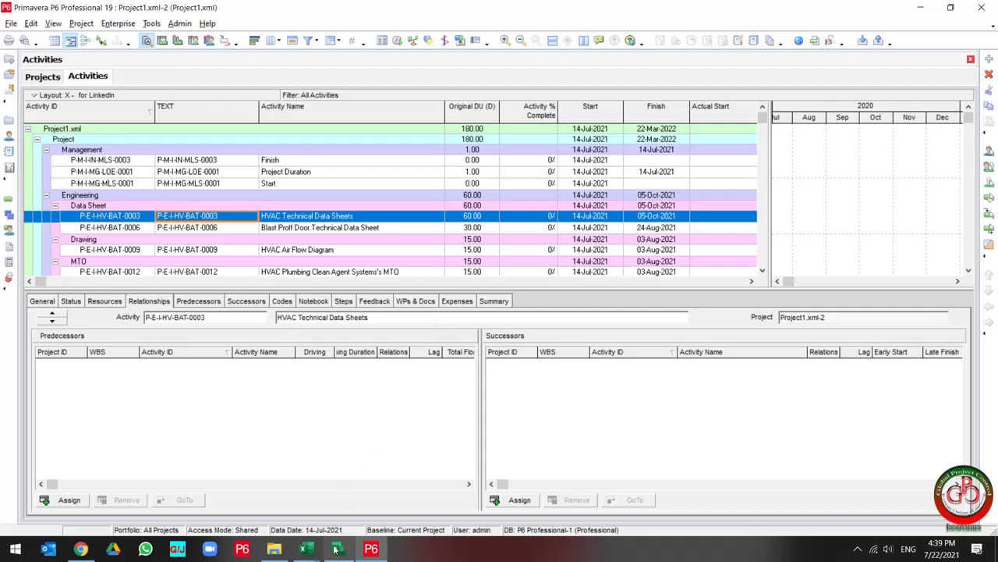
- Switch to the Convert MSP to P6 folder in File Explorer and launch the MppToMpx converter
click(336, 549)
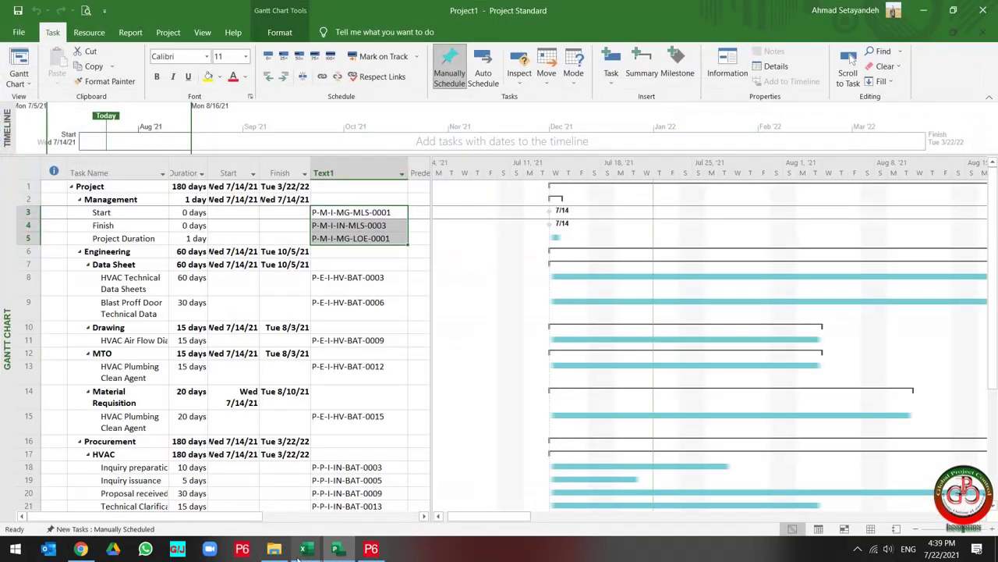
click(274, 549)
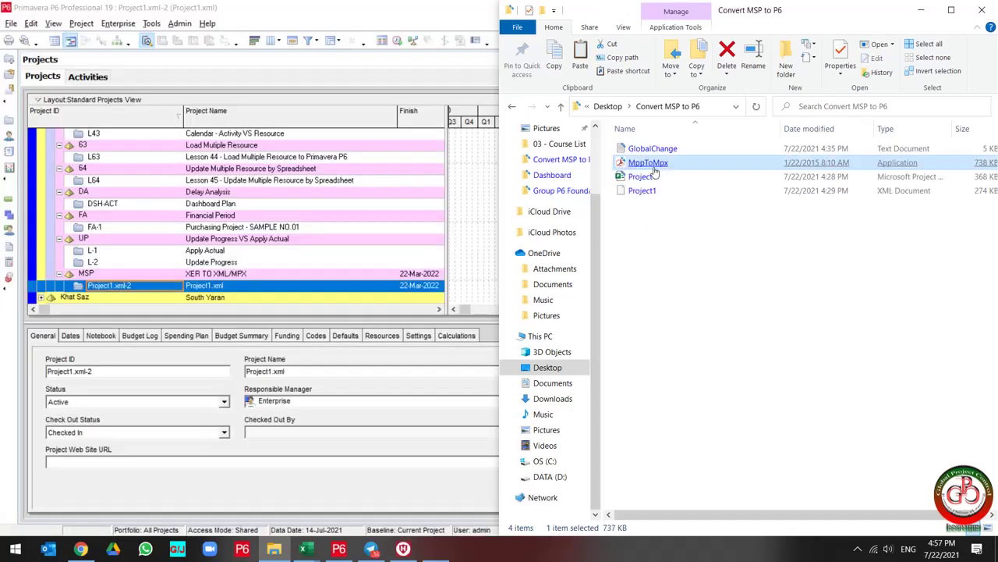
double_click(652, 164)
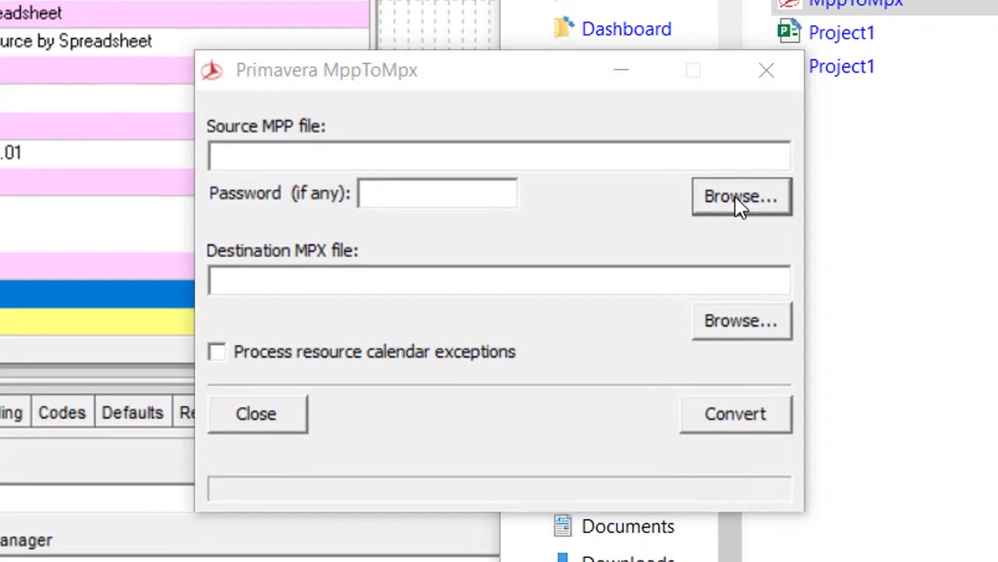
- Load Project1.mpp as the source file, convert it to Project1.mpx in the same folder and close the converter
click(741, 197)
click(304, 4)
double_click(305, 4)
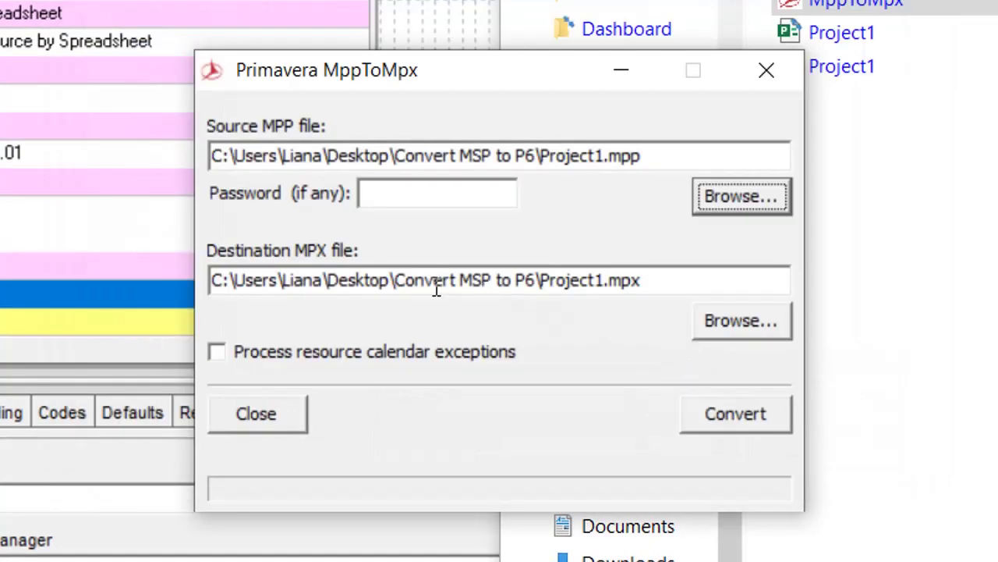
drag(457, 281, 708, 280)
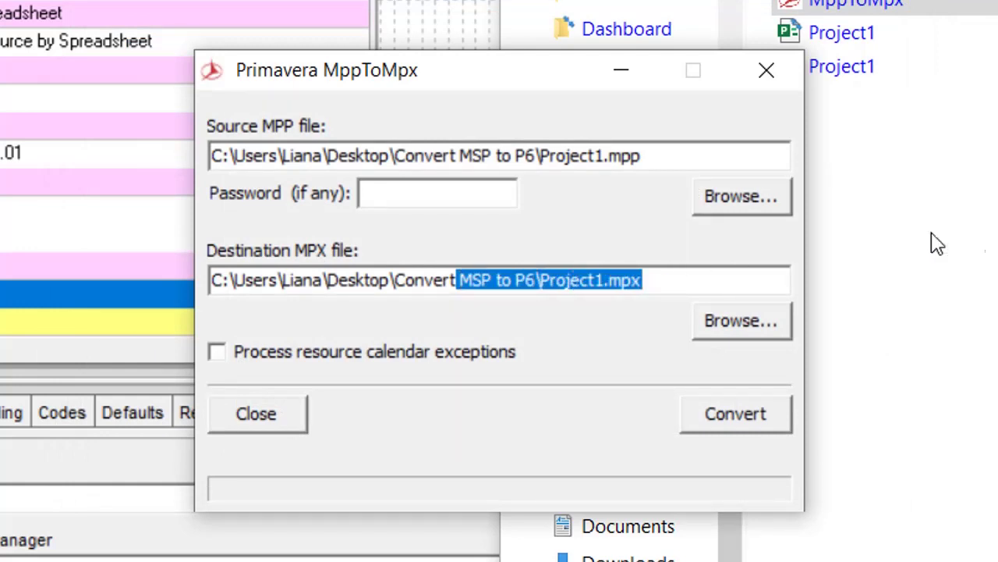
click(752, 428)
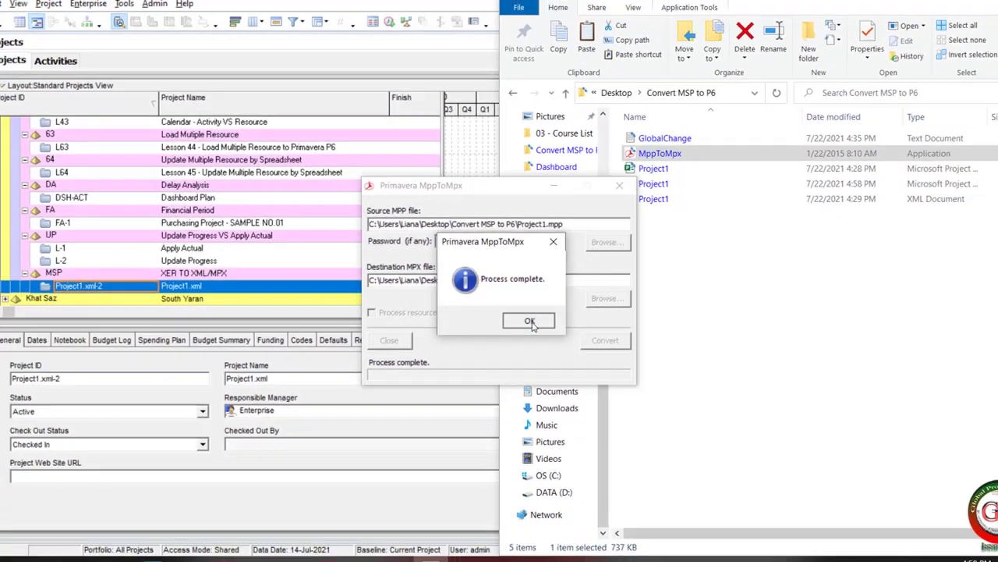
click(543, 339)
click(612, 193)
- Return to Primavera P6 and start an import in Microsoft Project MPX format with Project as the import type
double_click(214, 6)
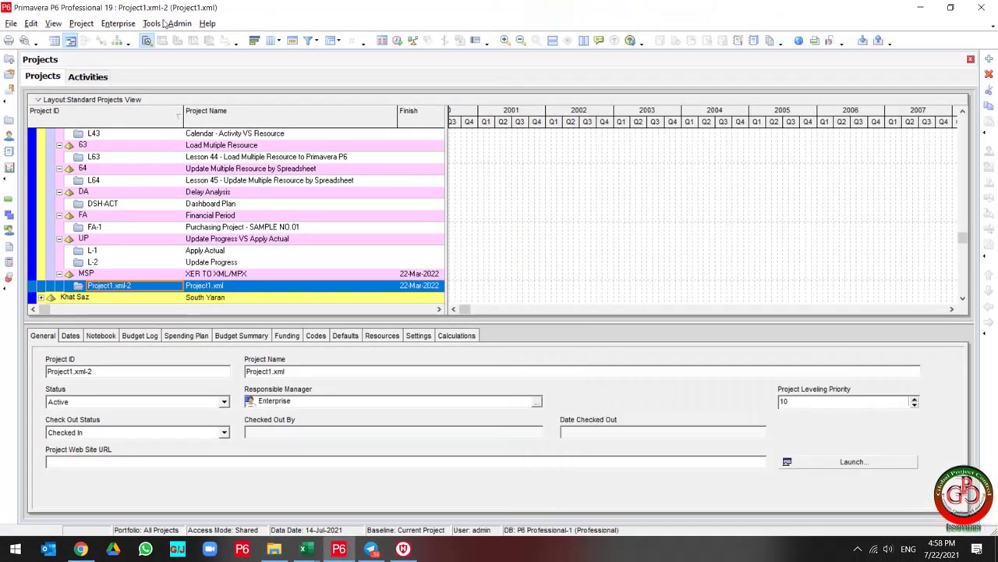
click(11, 24)
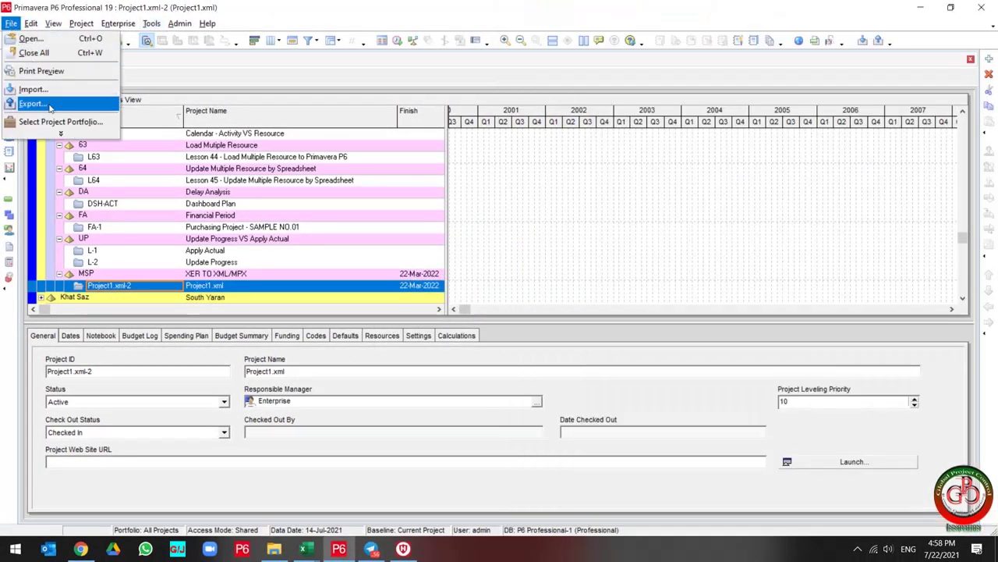
click(33, 89)
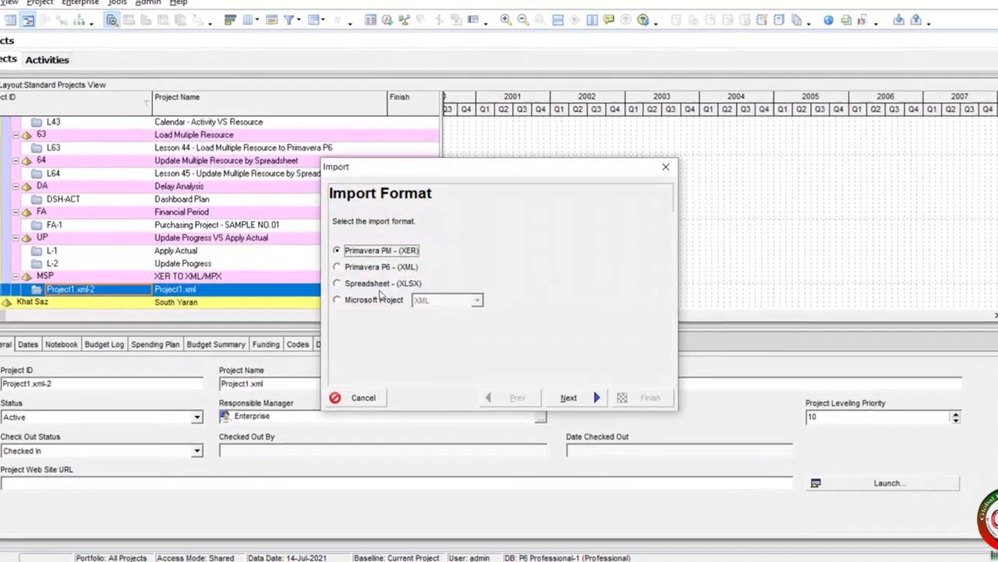
click(352, 295)
click(425, 324)
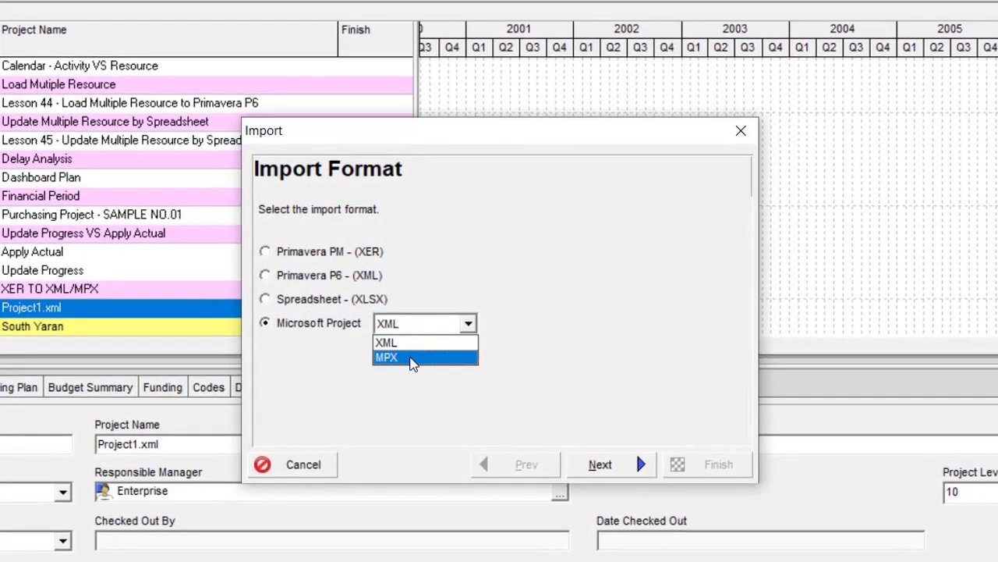
click(416, 353)
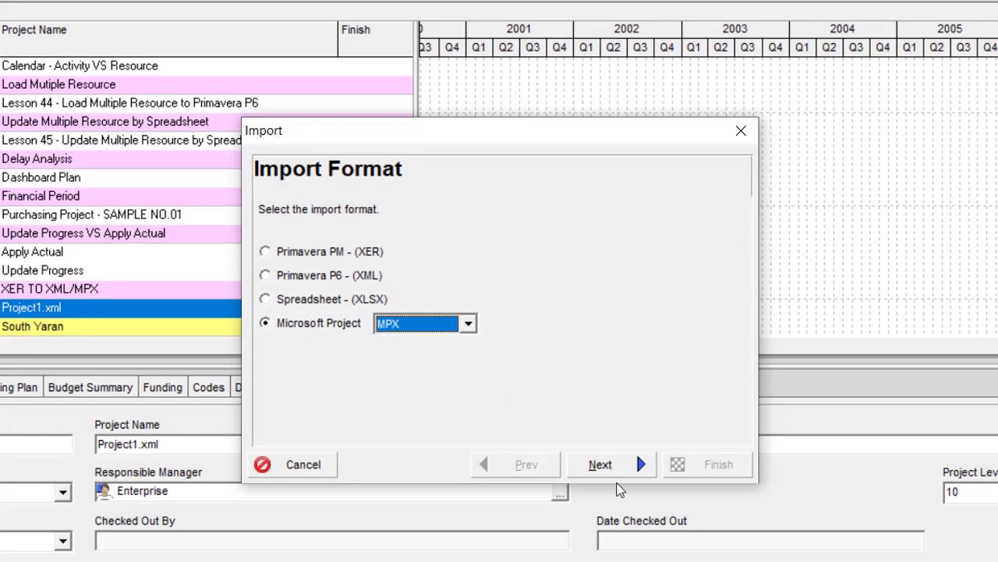
click(620, 471)
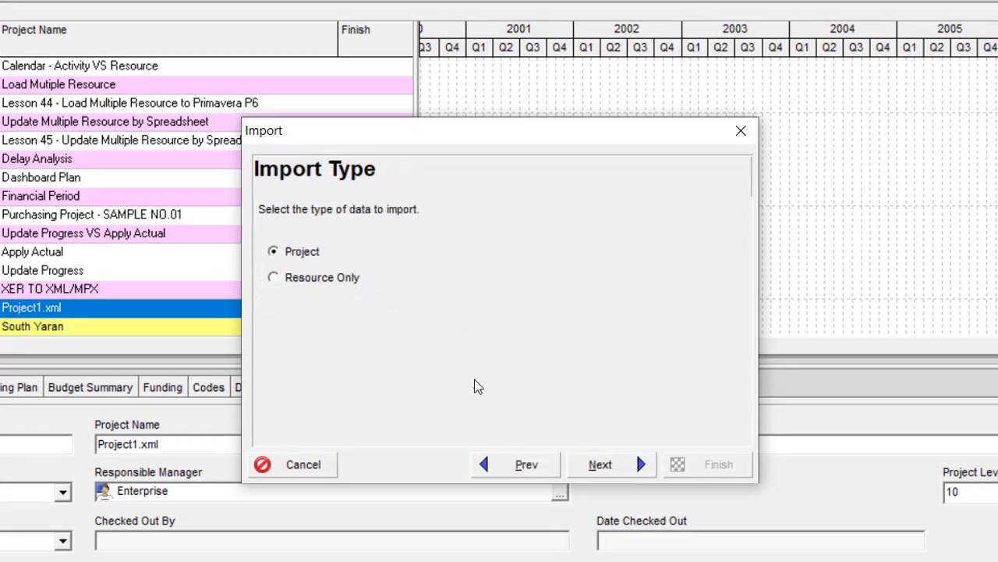
click(597, 463)
- Add the Project1 MPX file from the Convert MSP to P6 folder as the file to import
click(538, 404)
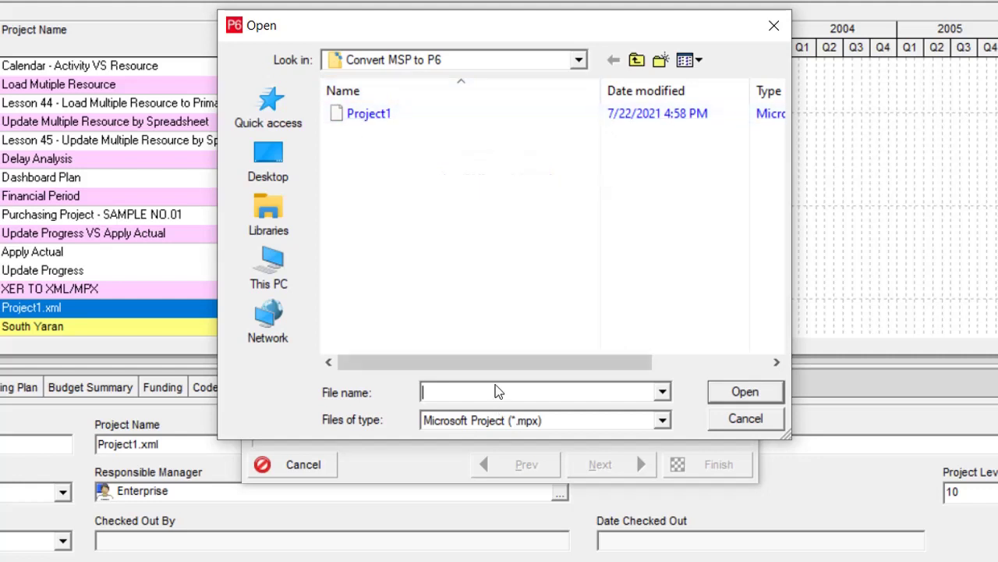
drag(430, 363, 653, 364)
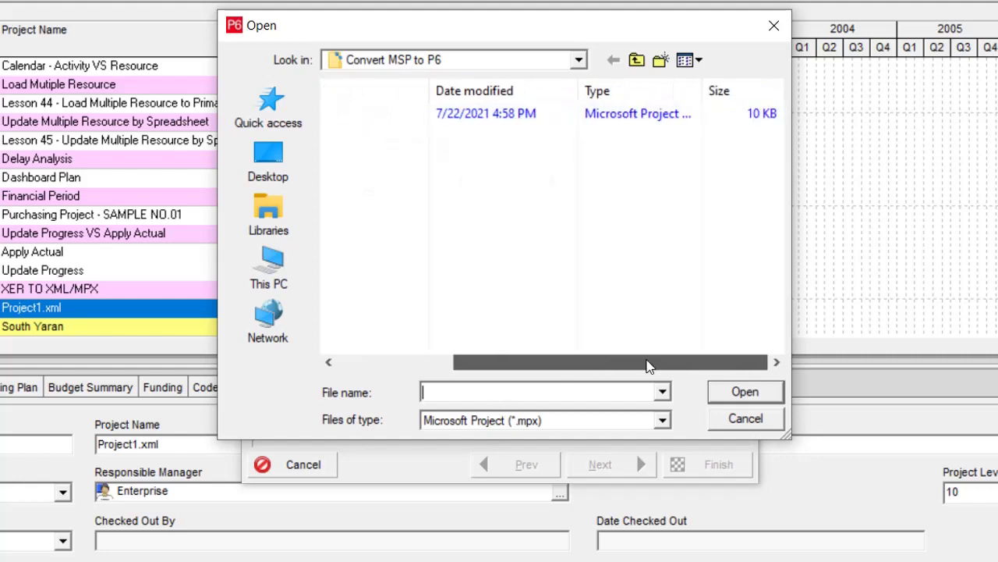
double_click(704, 91)
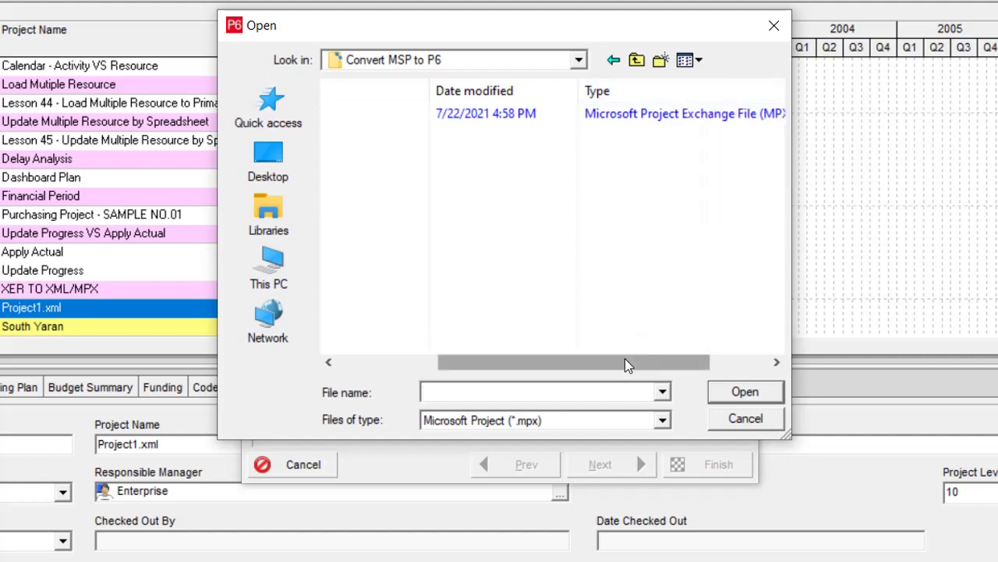
drag(626, 364, 731, 359)
click(681, 117)
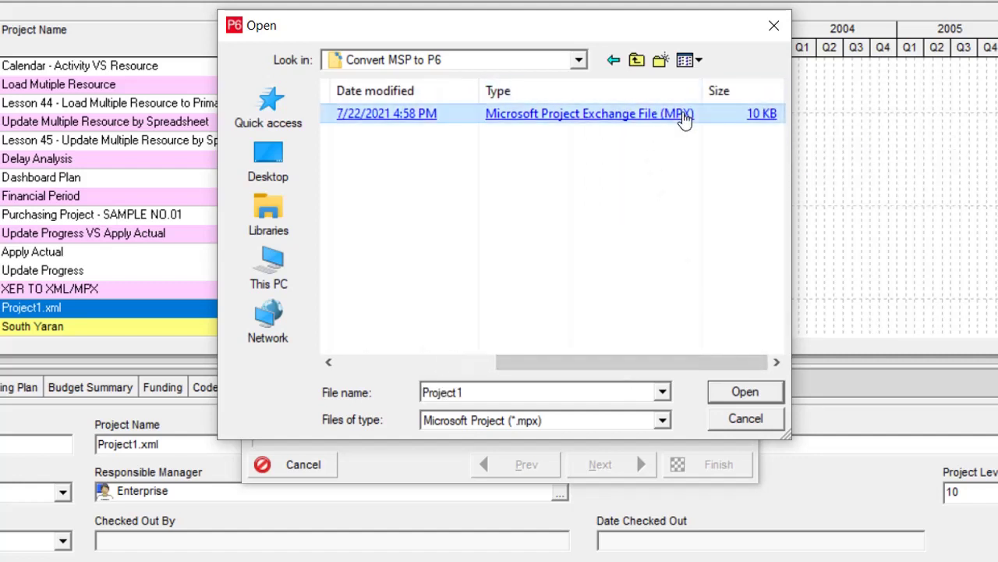
click(745, 391)
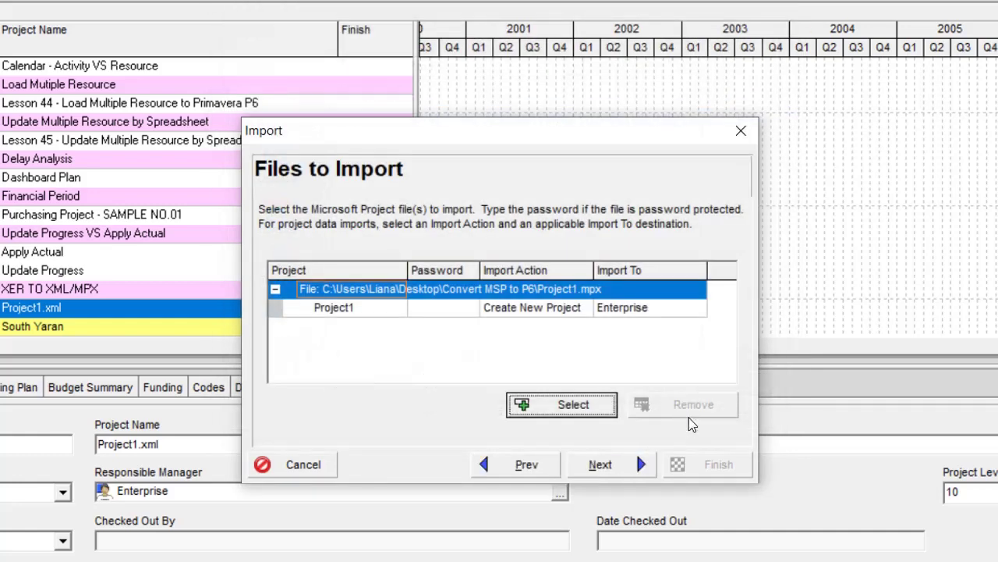
- Set the MSP EPS as the import destination for Project1 and continue to the template choice
click(661, 311)
click(697, 310)
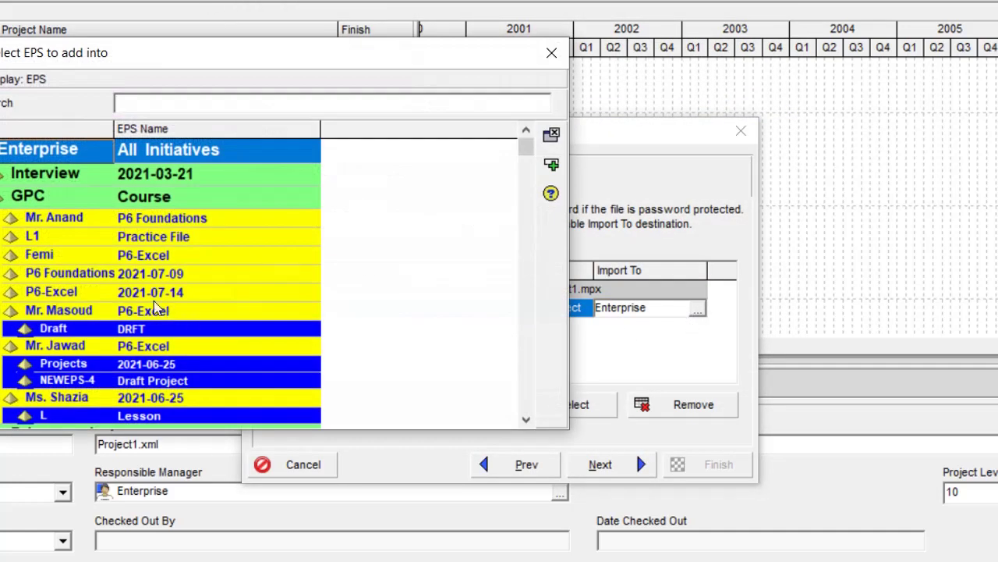
scroll(149, 308, down, 5)
scroll(148, 308, down, 4)
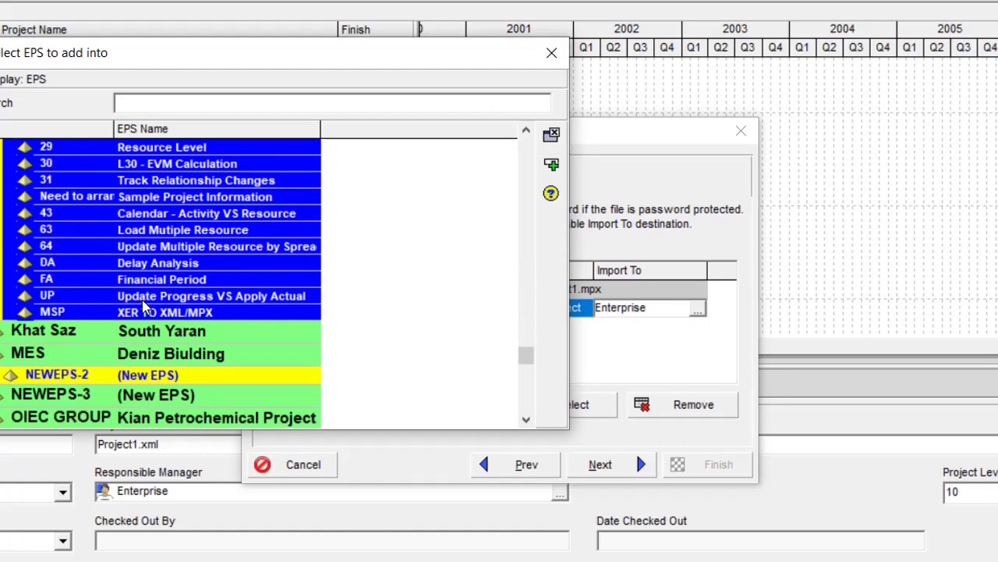
click(149, 312)
click(551, 134)
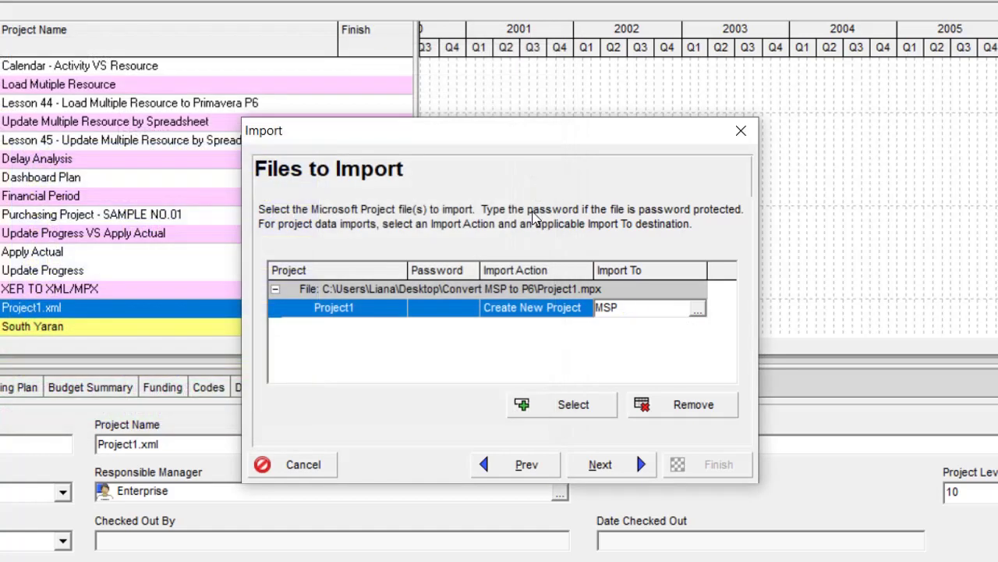
click(602, 466)
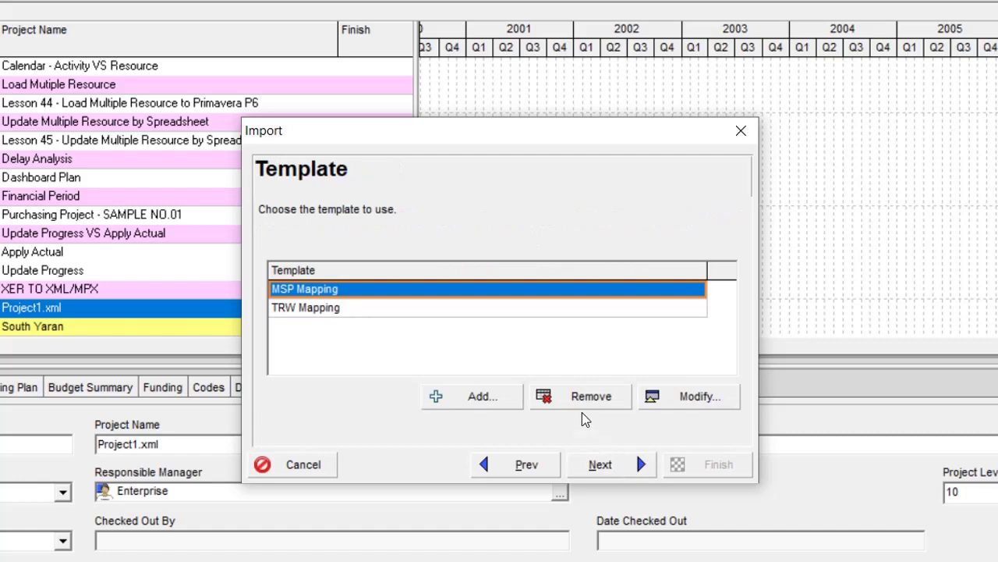
- Open the MSP Mapping template and find the Text1 row in the Activities custom field mappings
click(705, 397)
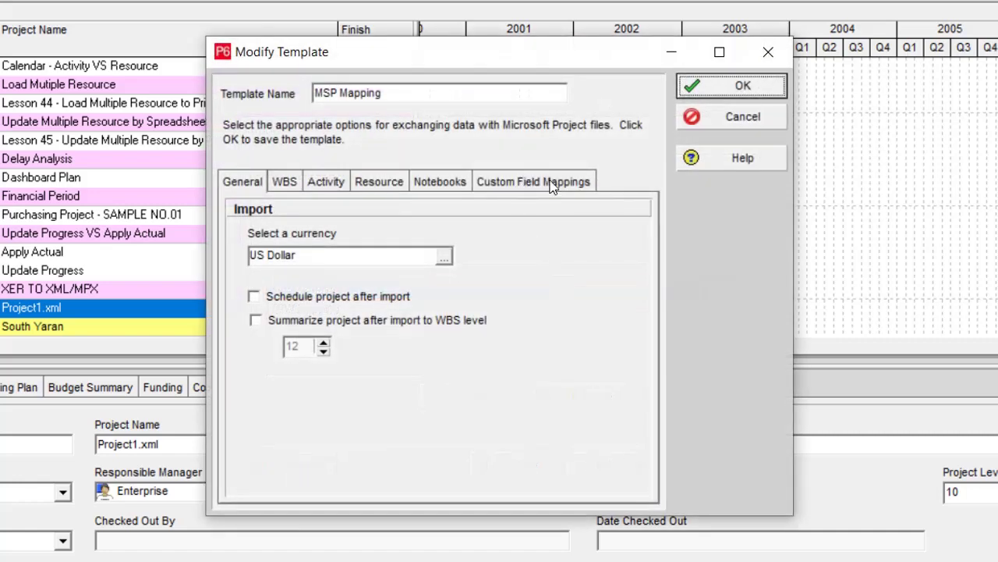
click(551, 182)
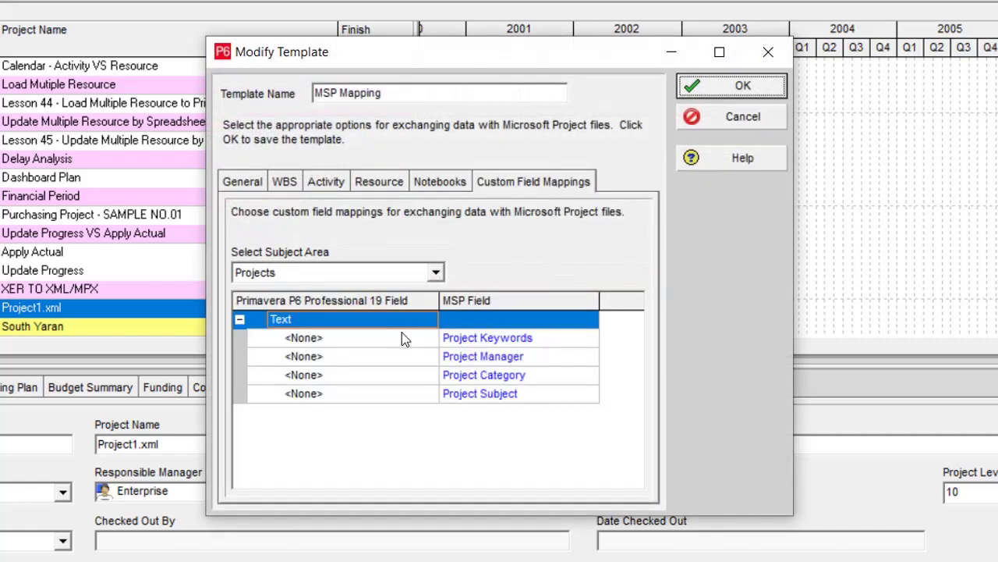
click(359, 278)
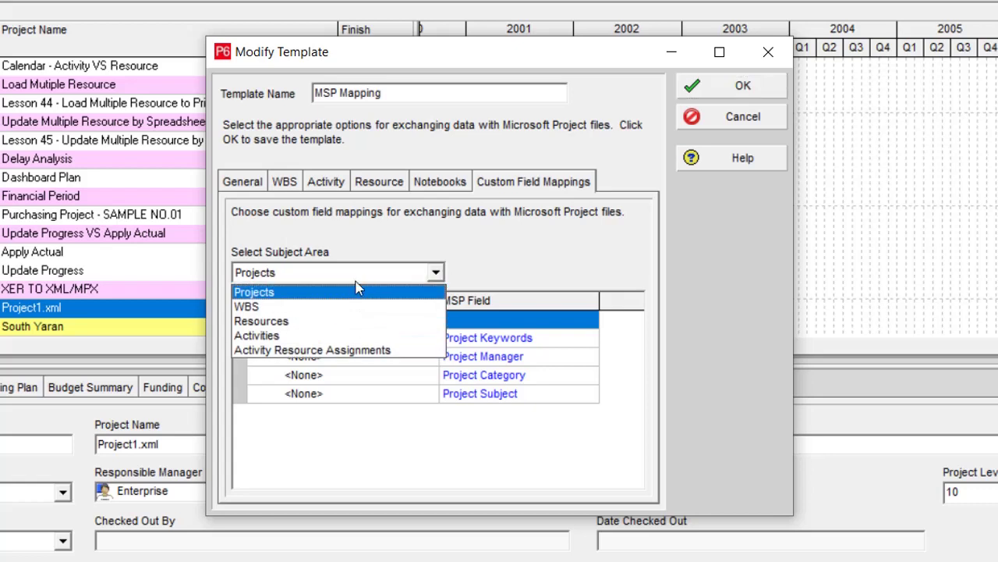
click(307, 334)
click(378, 326)
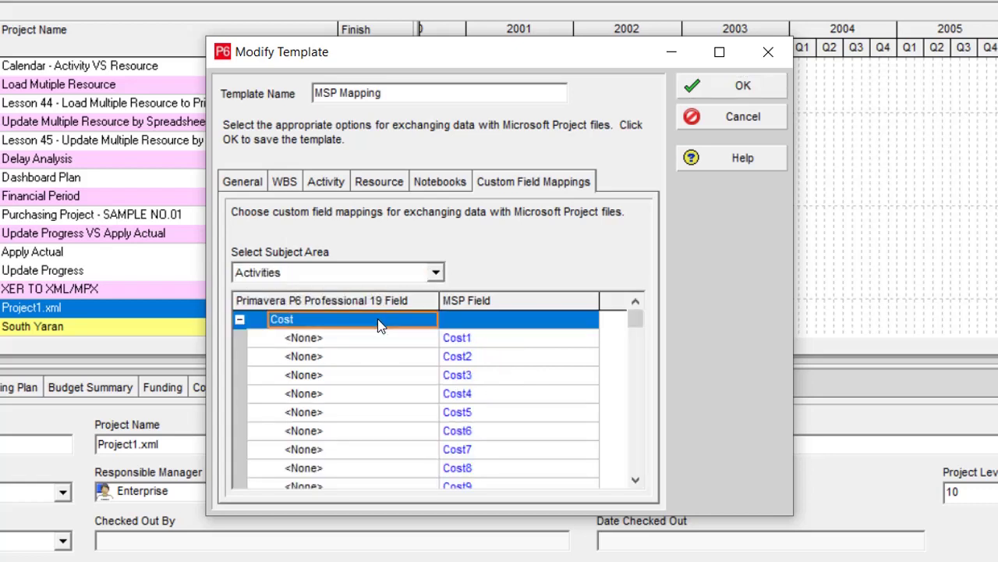
key(ctrl+f)
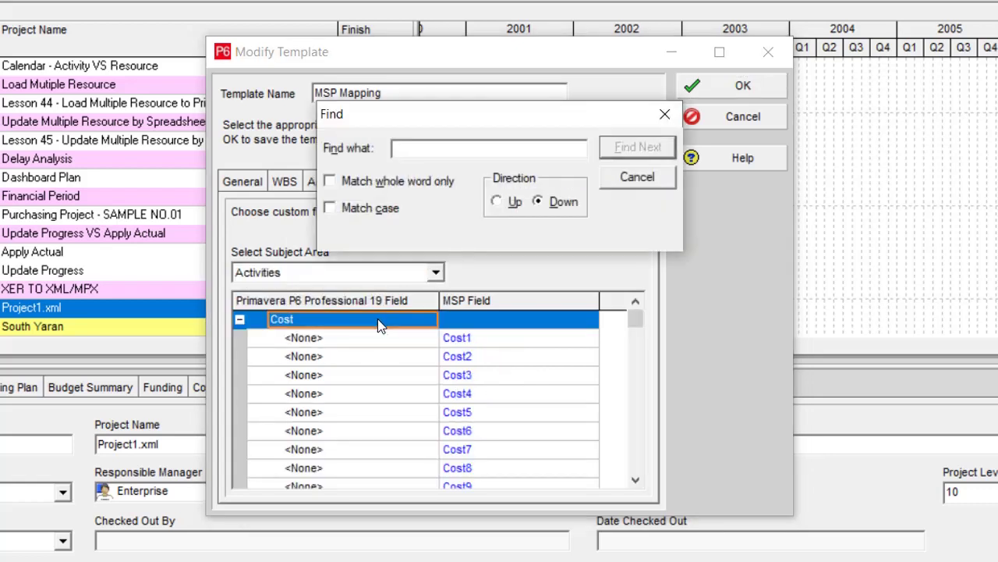
text(text)
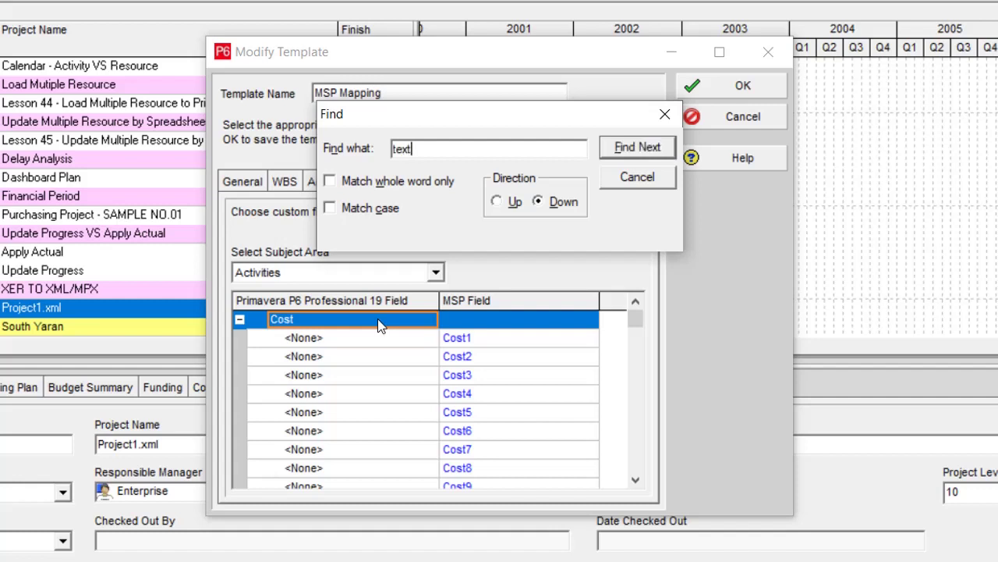
key(Return)
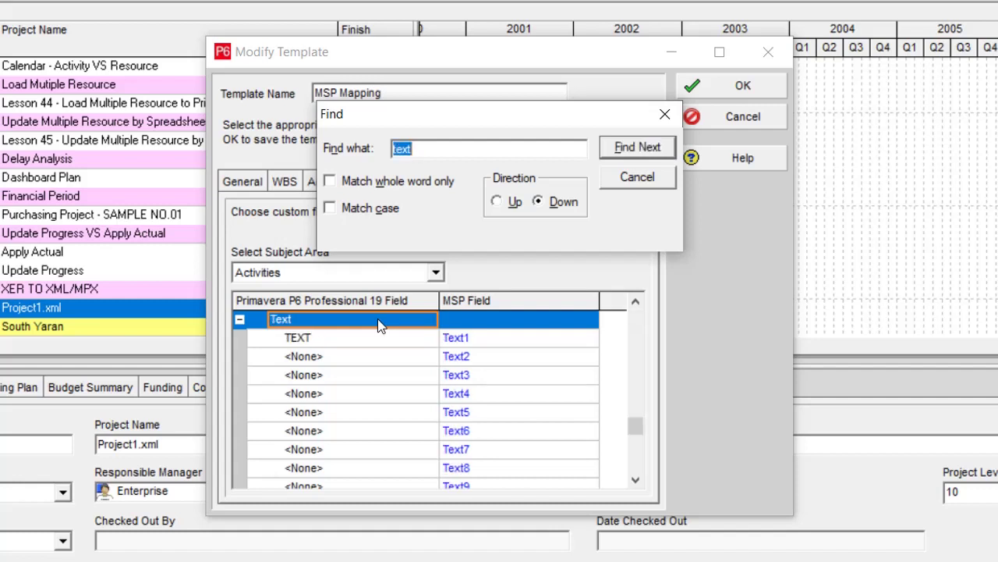
click(481, 340)
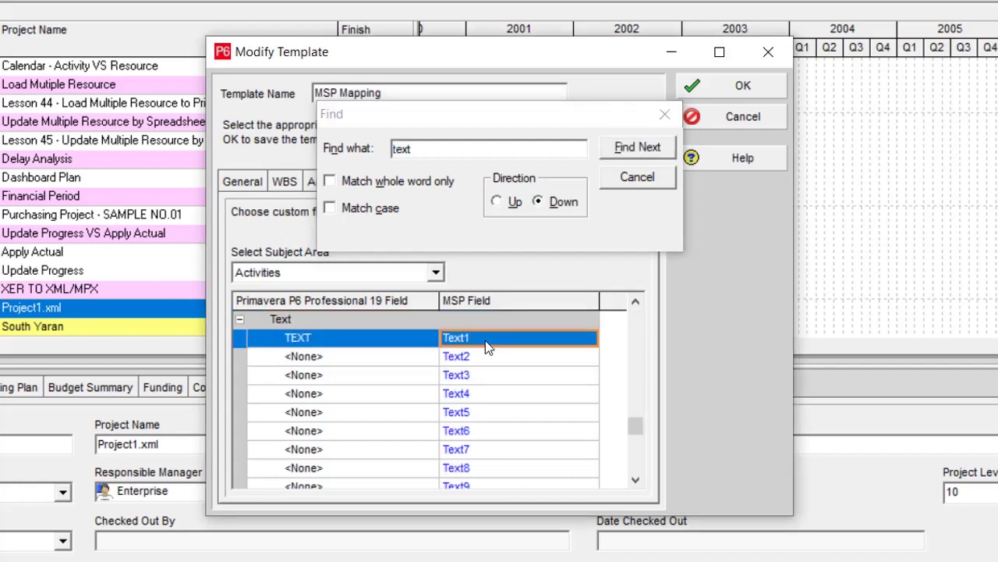
- Accept the MSP Mapping template with TEXT mapped to Text1 and finish the MPX import of Project1
click(410, 341)
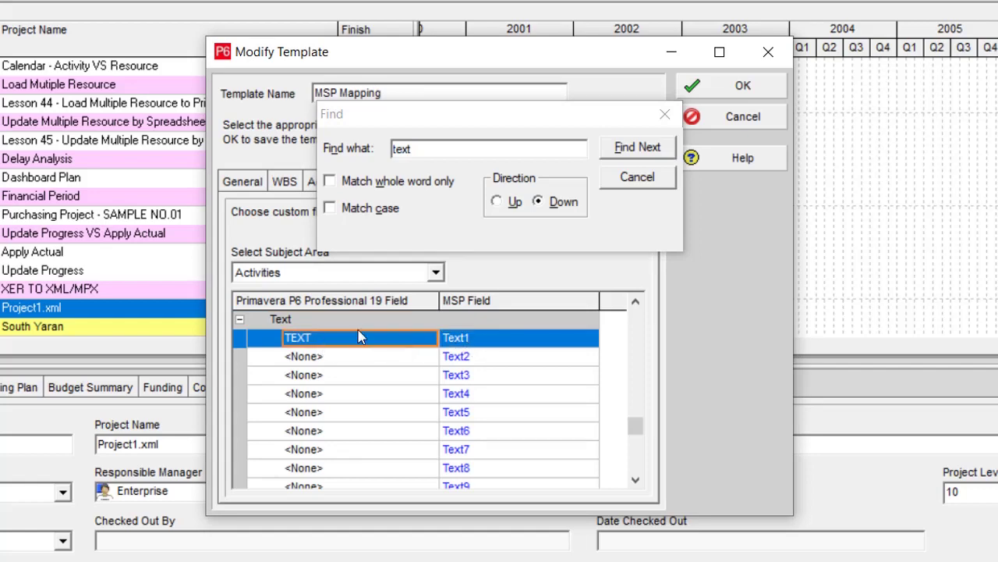
click(635, 178)
click(749, 87)
click(613, 477)
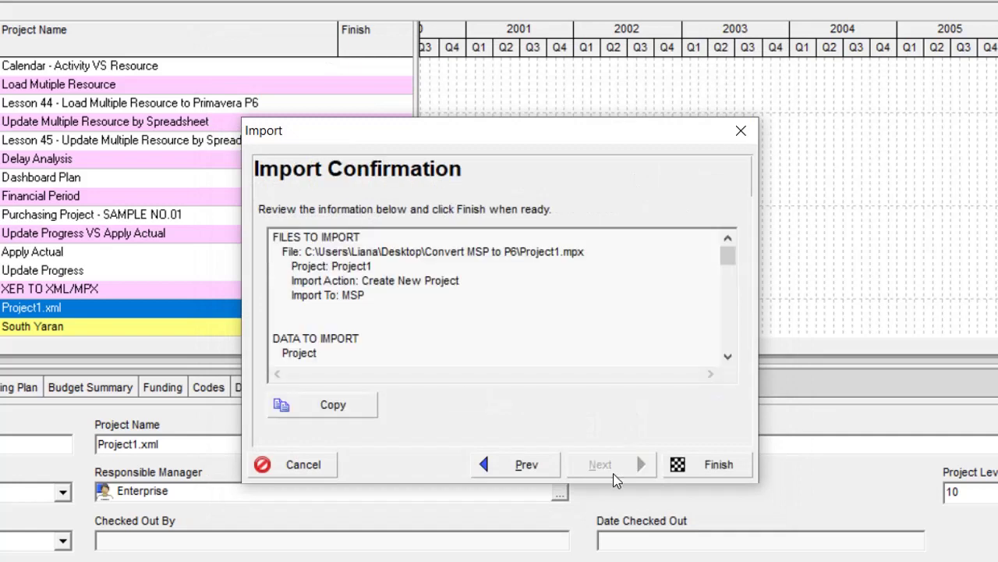
click(693, 466)
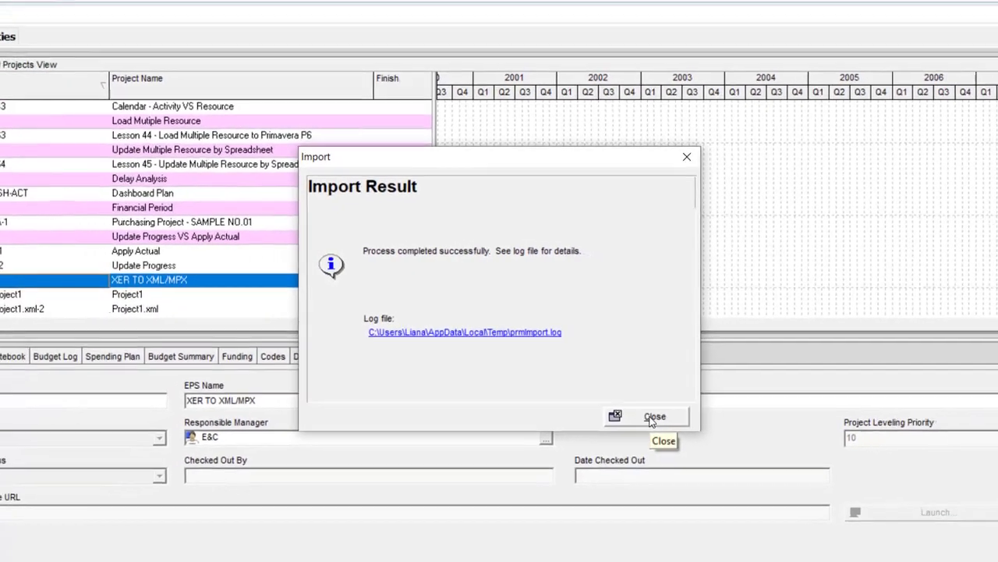
click(698, 464)
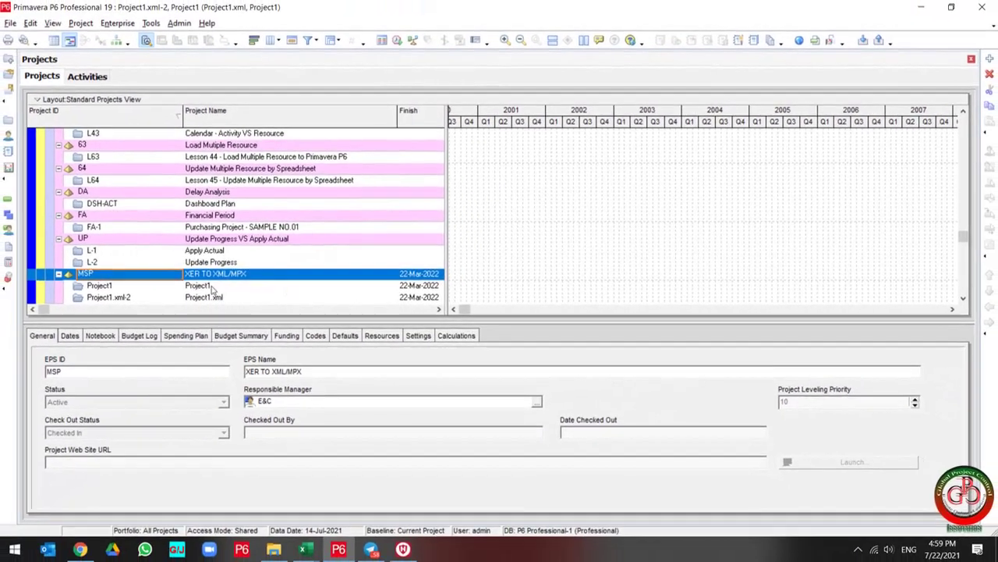
- Open the imported Project1 under the MSP EPS and show its activities
click(179, 294)
right_click(180, 294)
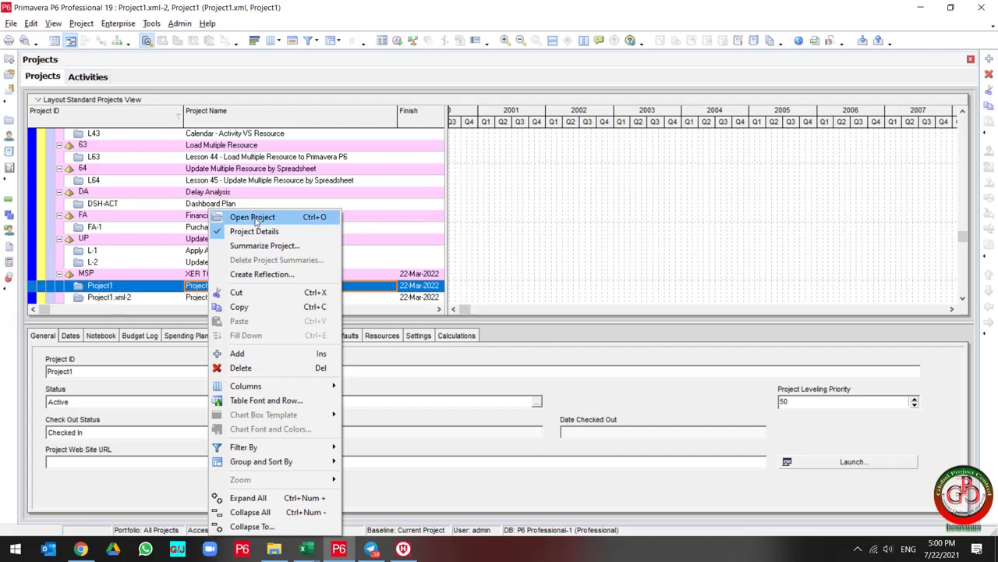
click(255, 218)
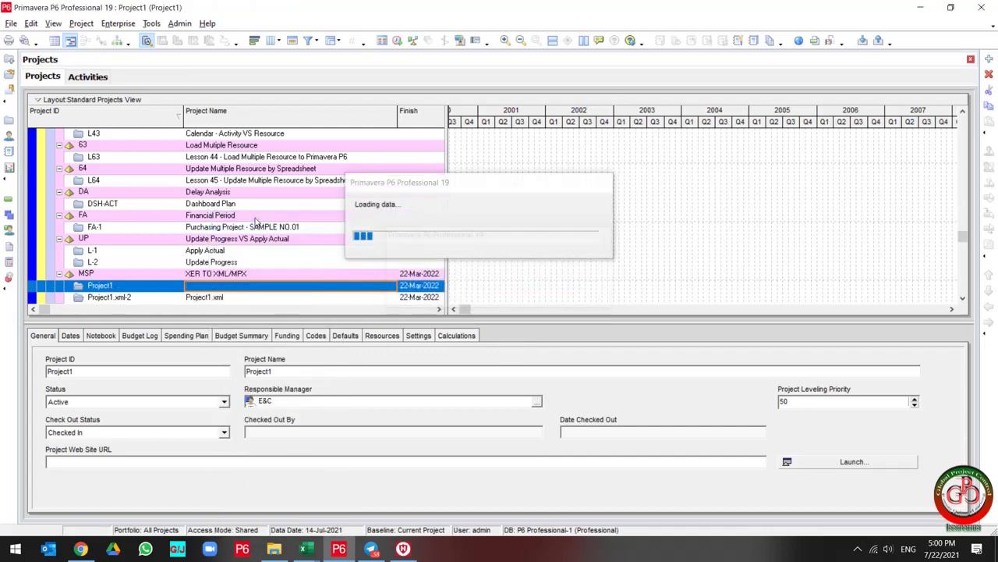
click(9, 200)
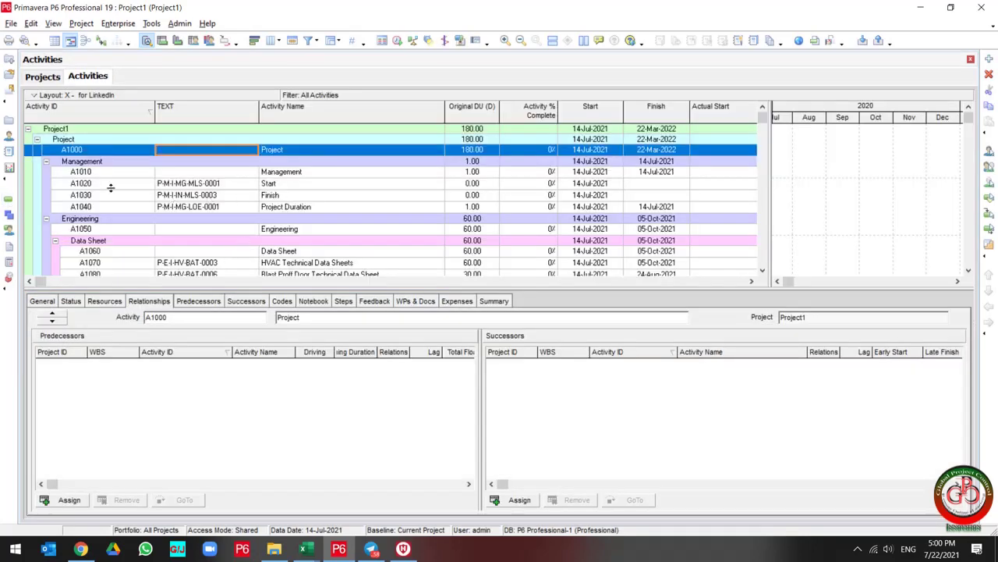
- Compare the summary rows A1010 and A1050 with activity A1070, and examine A1050's status and activity type
click(110, 173)
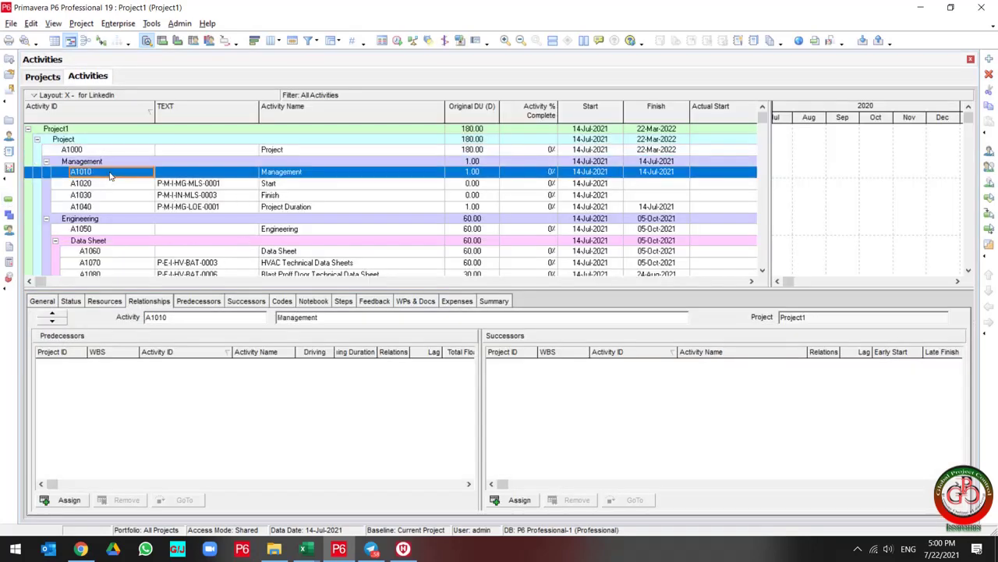
click(107, 230)
scroll(106, 237, down, 1)
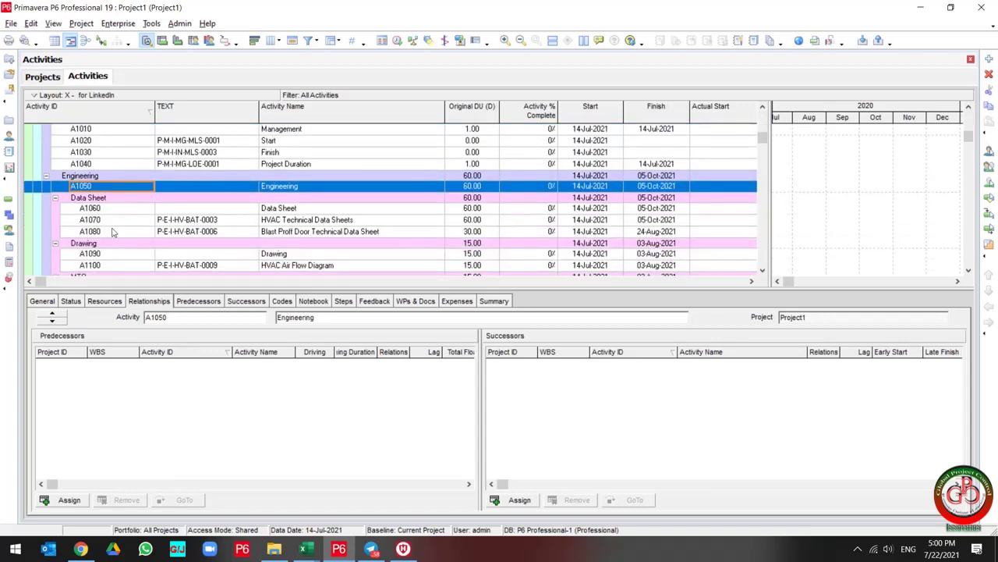
click(121, 220)
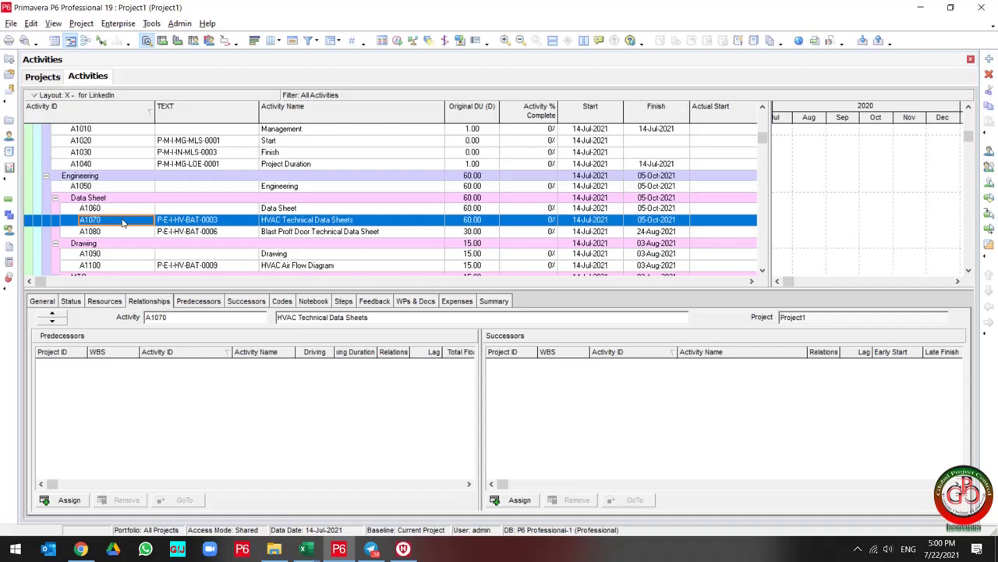
click(129, 188)
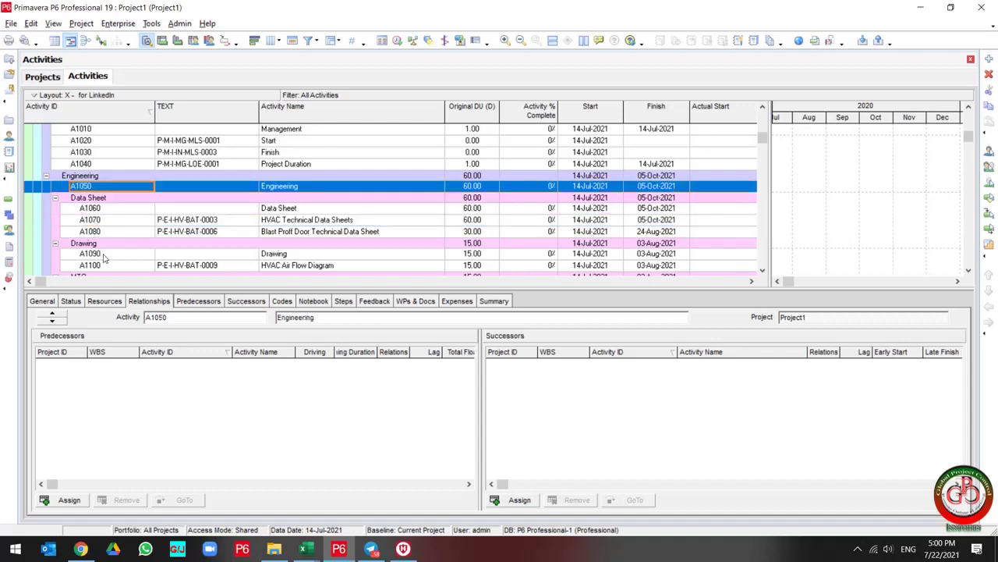
click(71, 301)
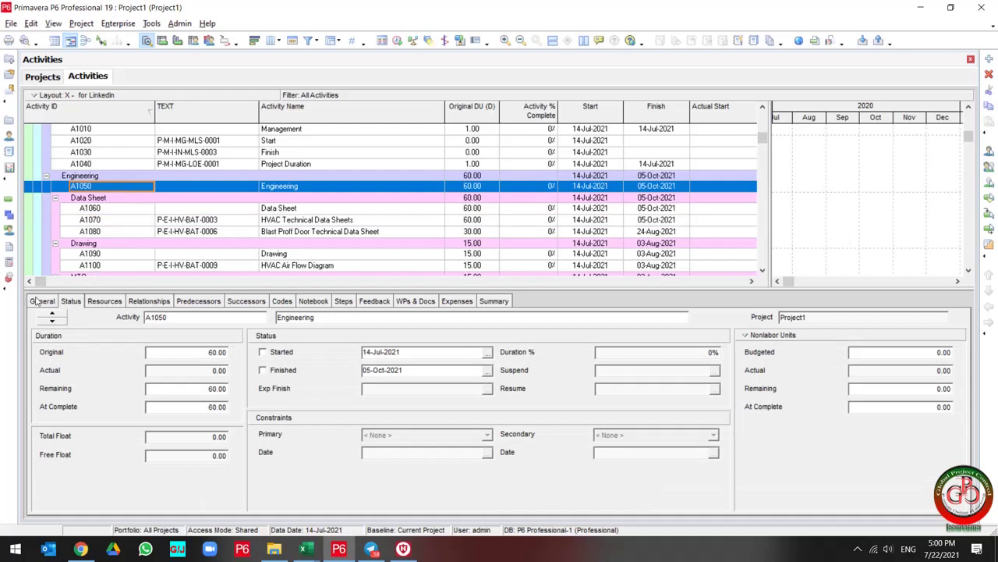
click(35, 301)
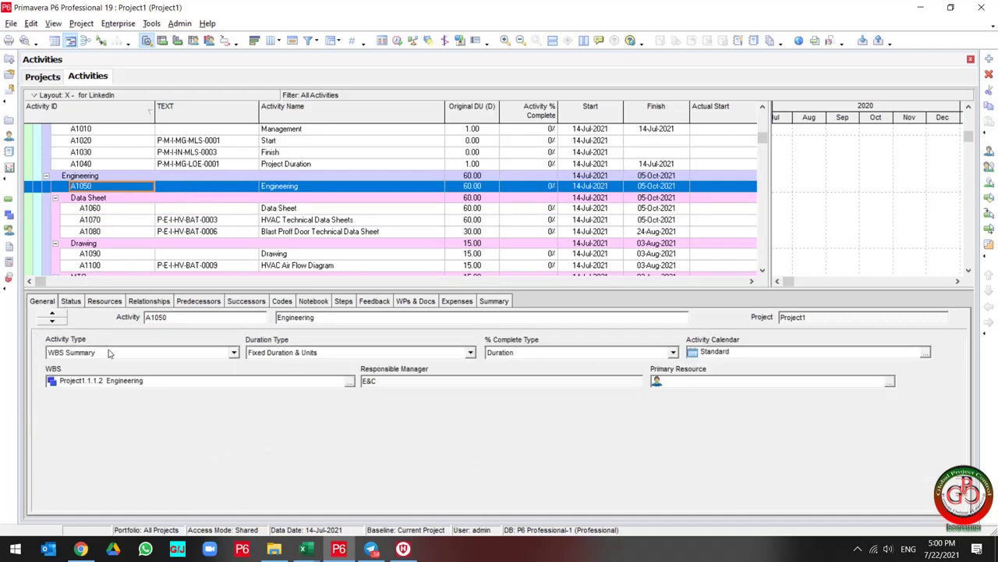
- Create an activity filter where Activity Type equals WBS Summary and apply it to the layout
click(309, 41)
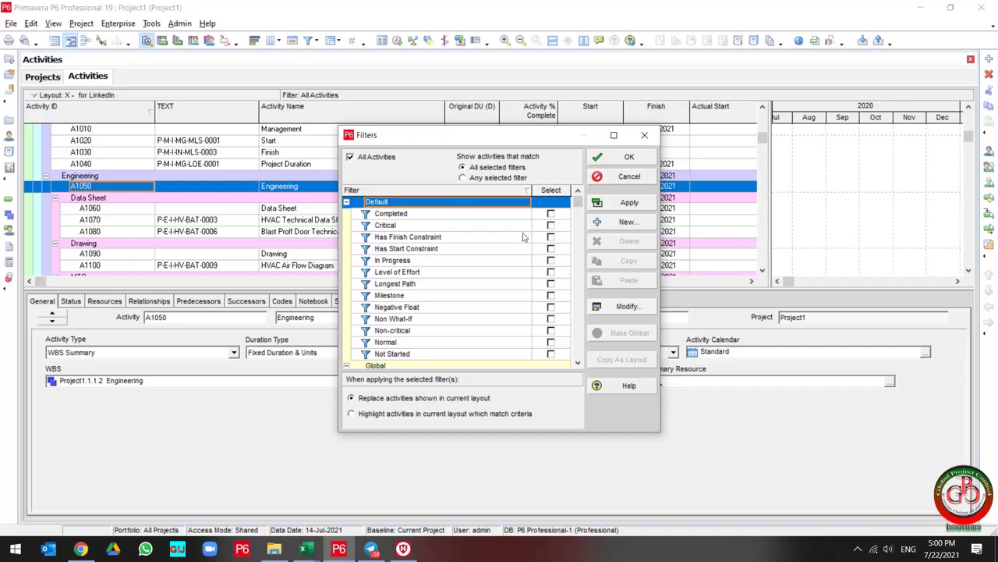
scroll(609, 226, down, 4)
click(621, 222)
click(388, 248)
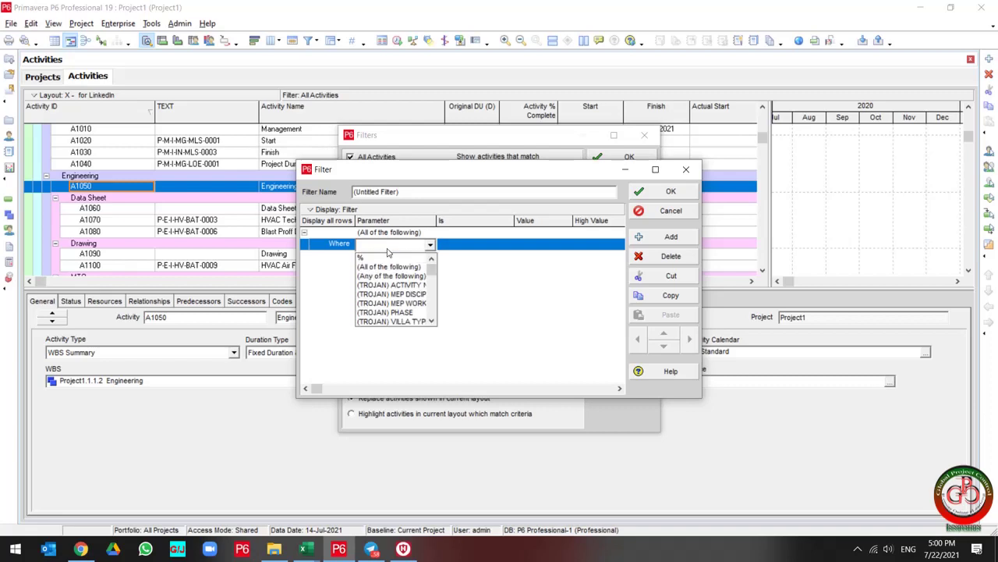
key(a)
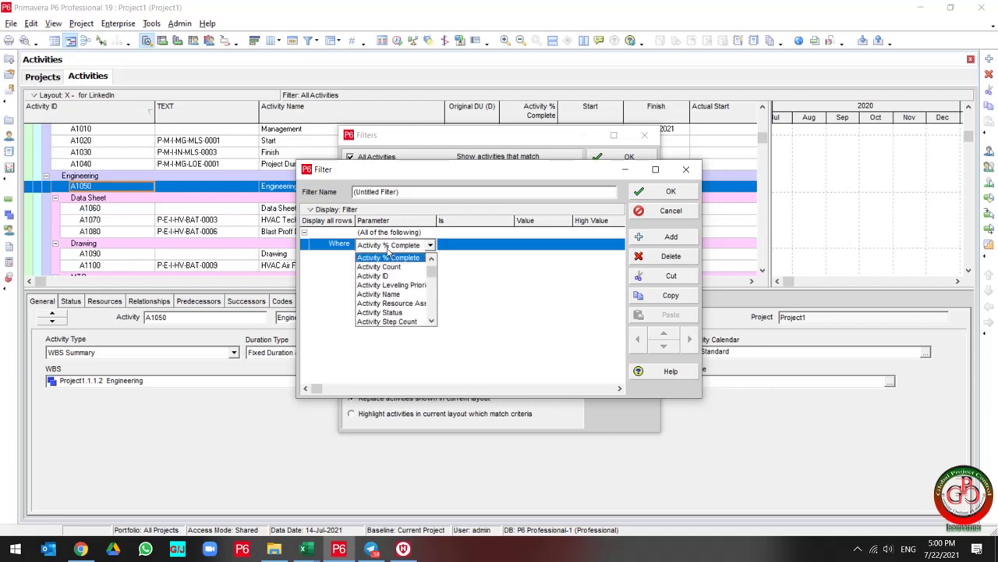
scroll(405, 315, down, 1)
click(398, 303)
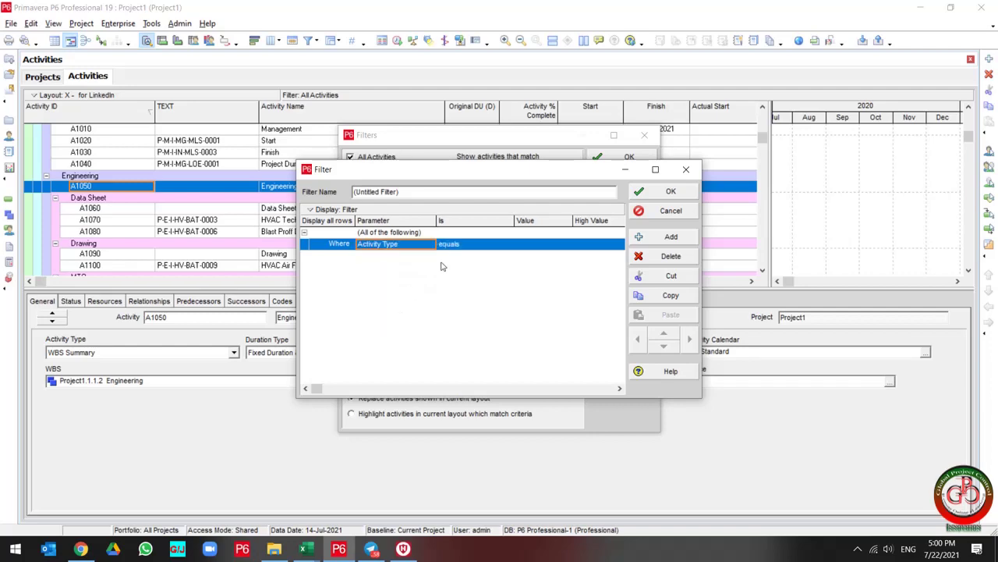
click(530, 248)
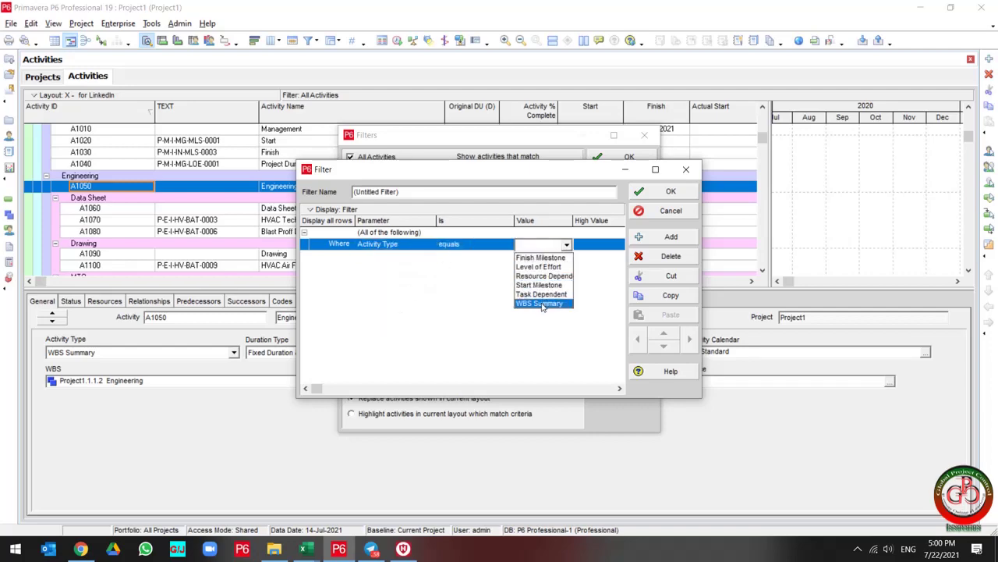
click(542, 303)
click(671, 192)
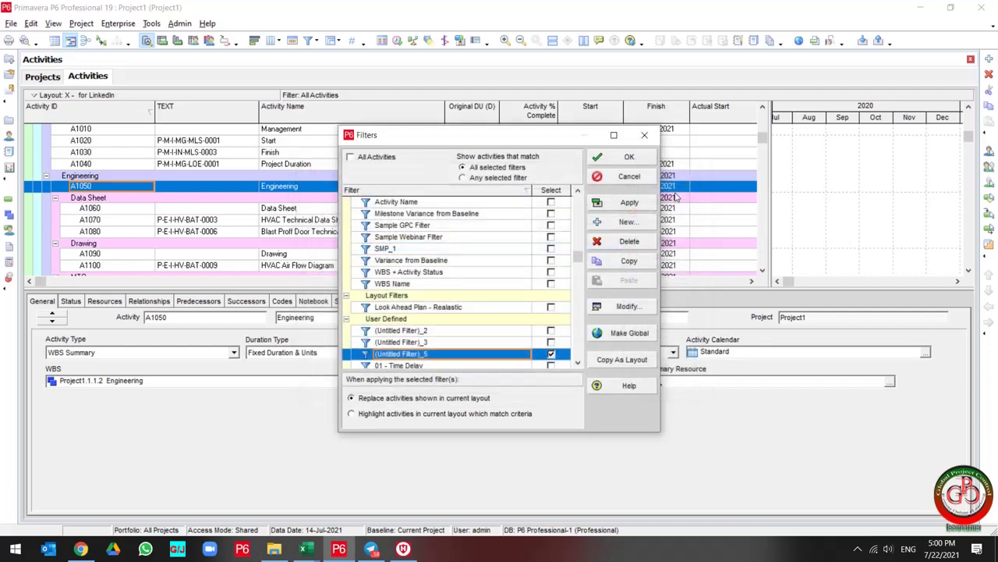
click(628, 202)
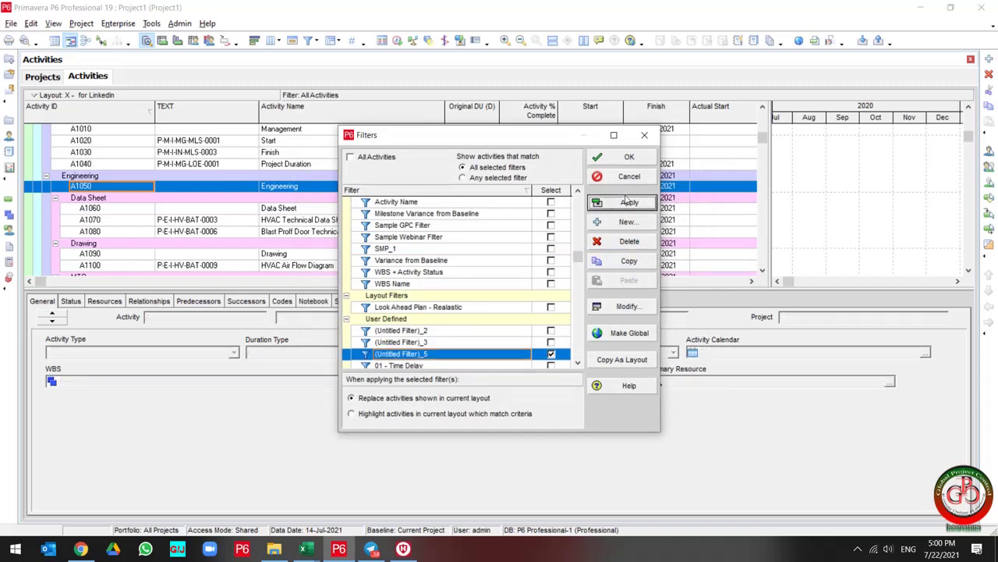
click(613, 156)
- Delete all the filtered WBS Summary activities from Project1
click(205, 150)
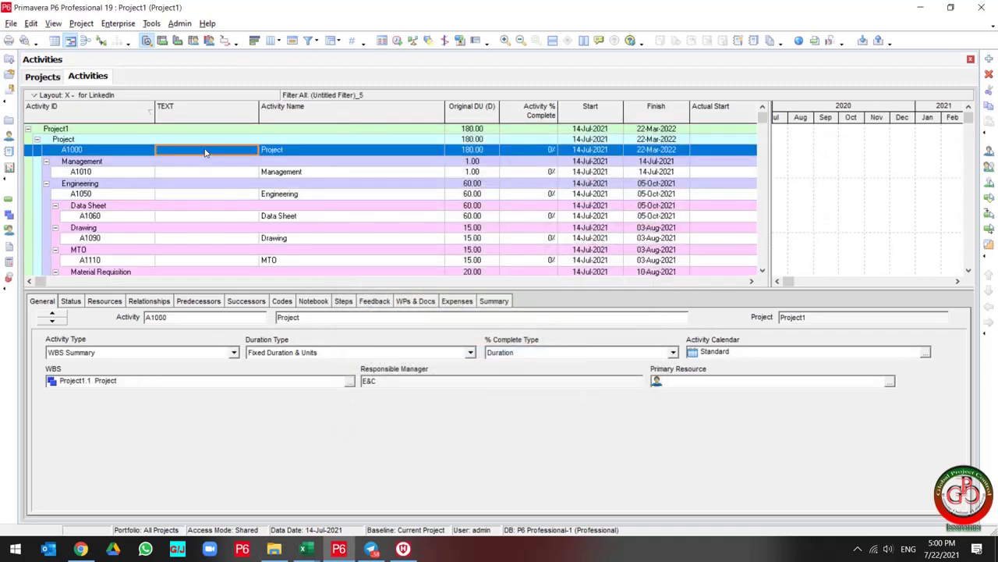
key(ctrl+a)
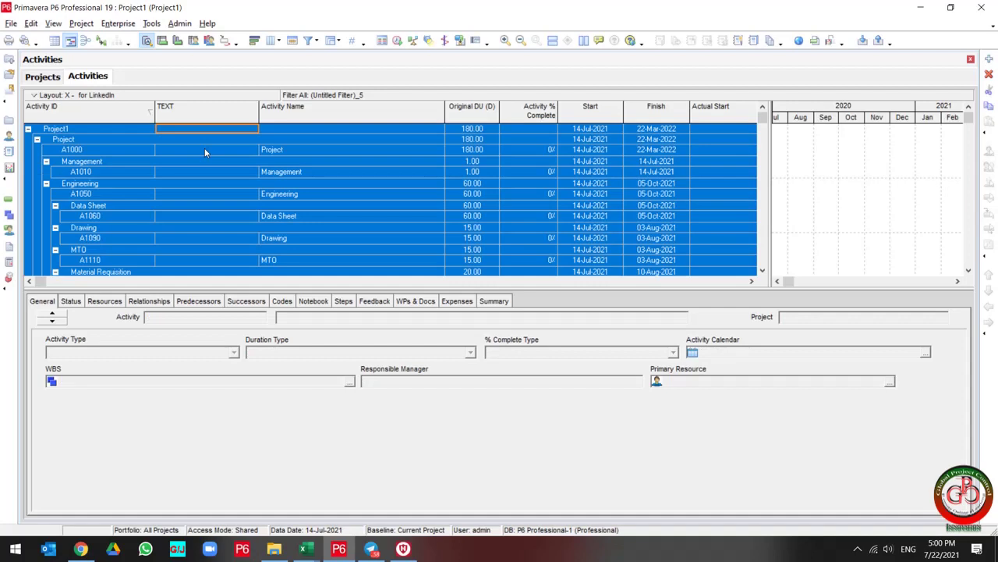
key(Delete)
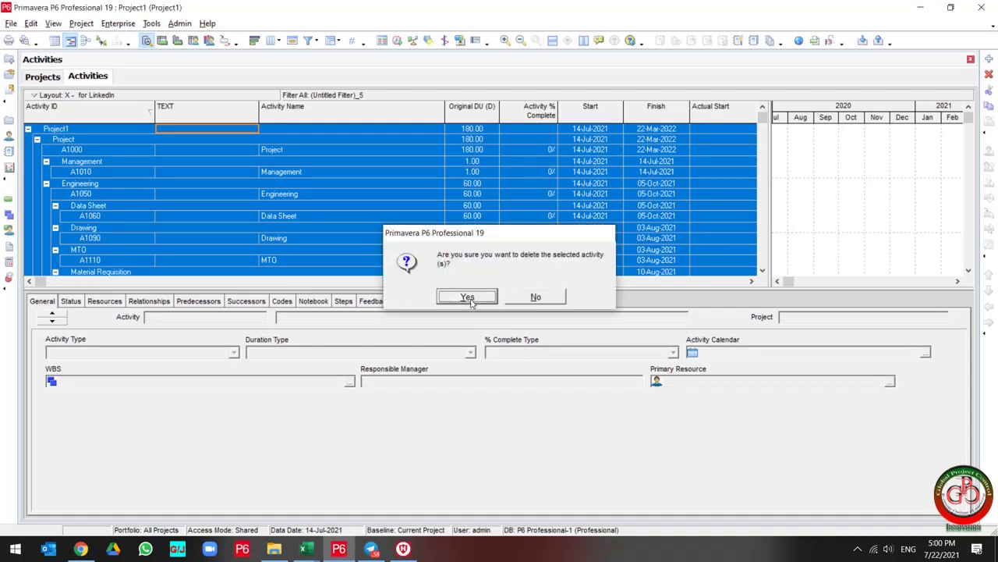
click(468, 297)
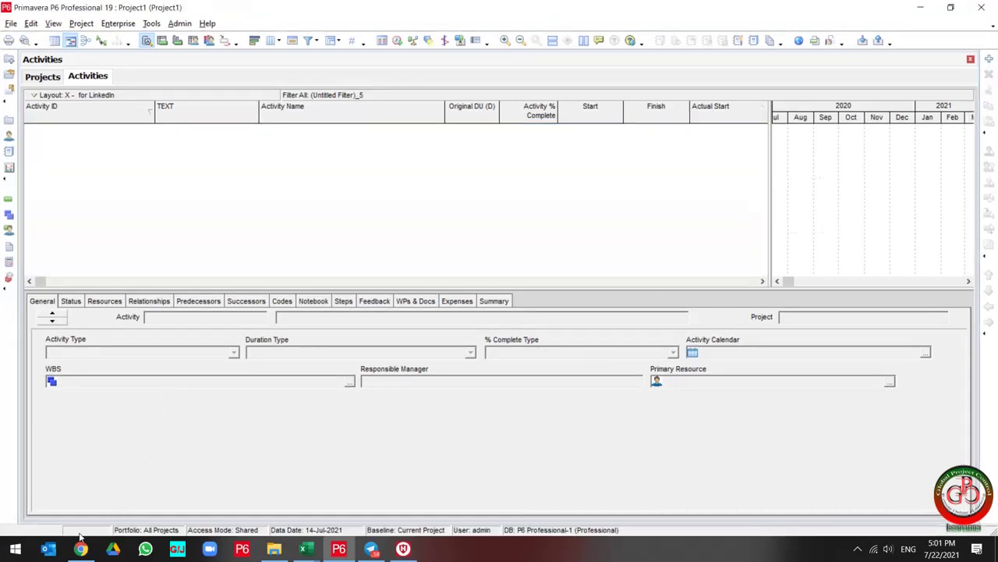
- Replace the WBS Summary filter with All Activities and review the TEXT codes of the remaining activities
click(308, 40)
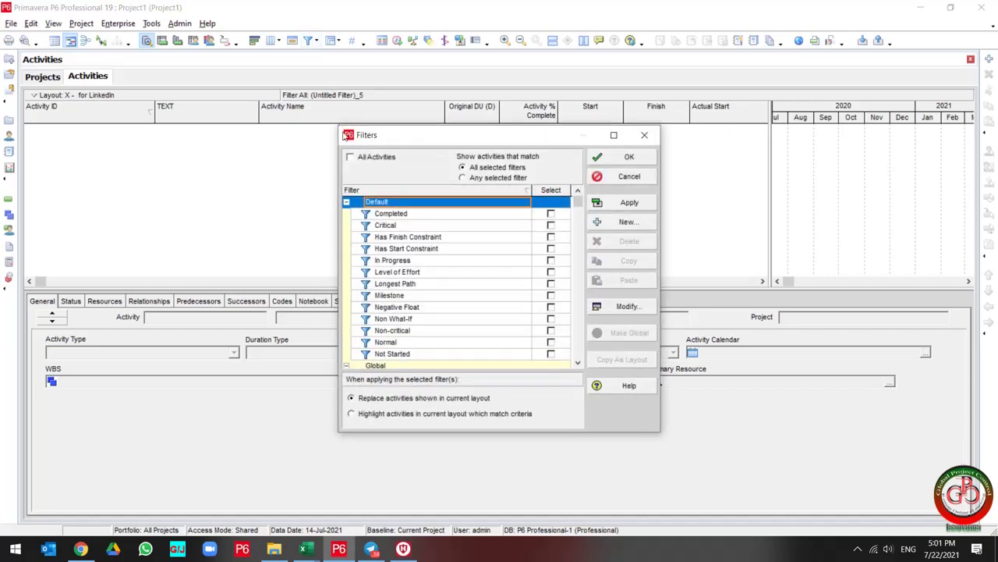
click(362, 161)
click(624, 204)
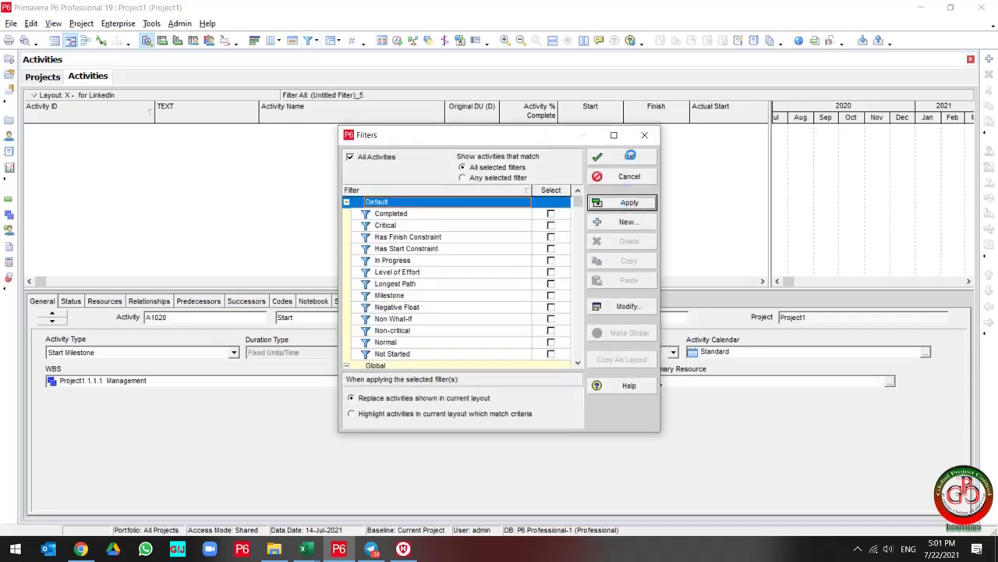
click(596, 158)
click(235, 184)
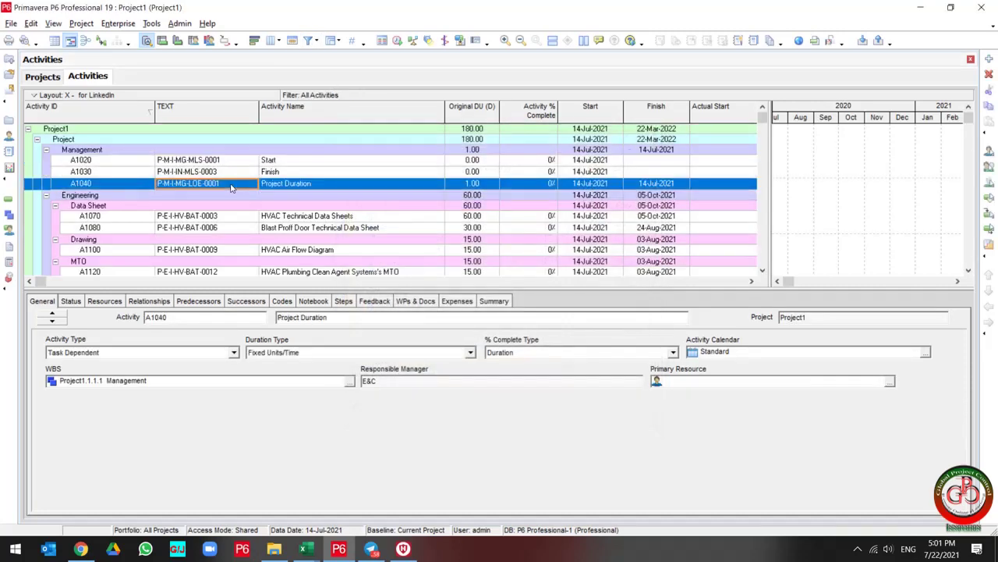
scroll(233, 188, down, 7)
scroll(231, 187, up, 7)
click(207, 162)
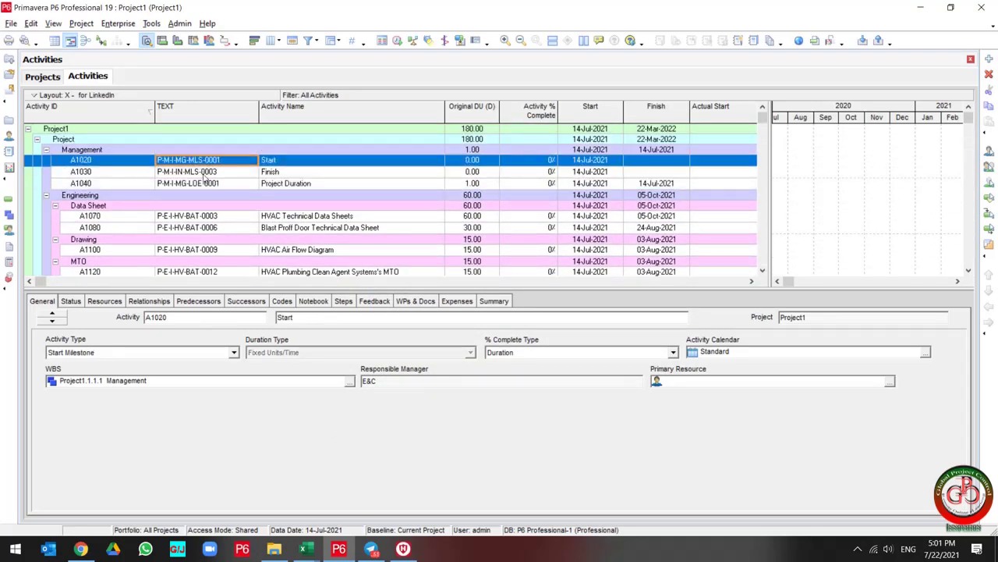
click(205, 174)
click(206, 186)
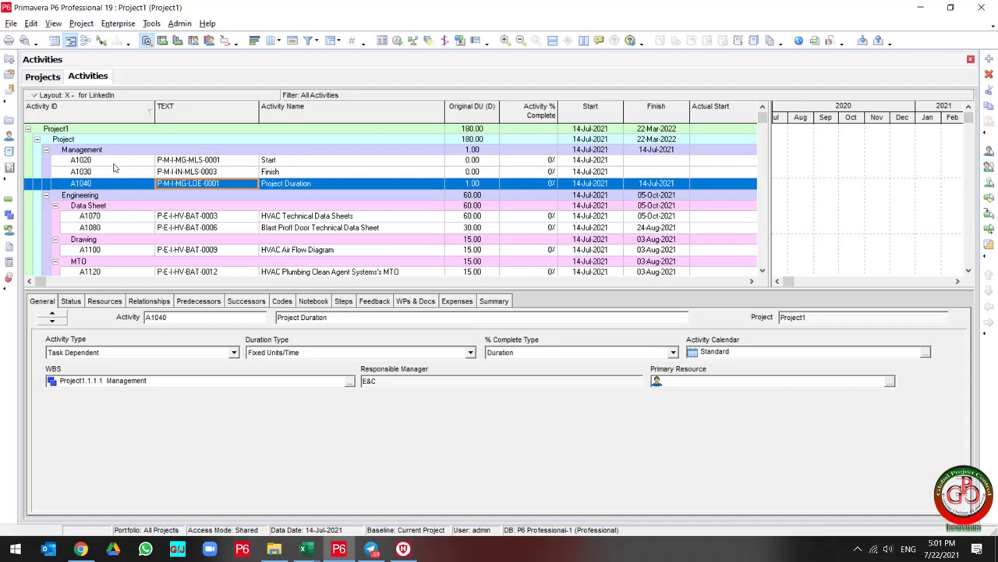
- Run (Global Change)5 on Project1, which sets each Activity ID to its TEXT value
click(151, 24)
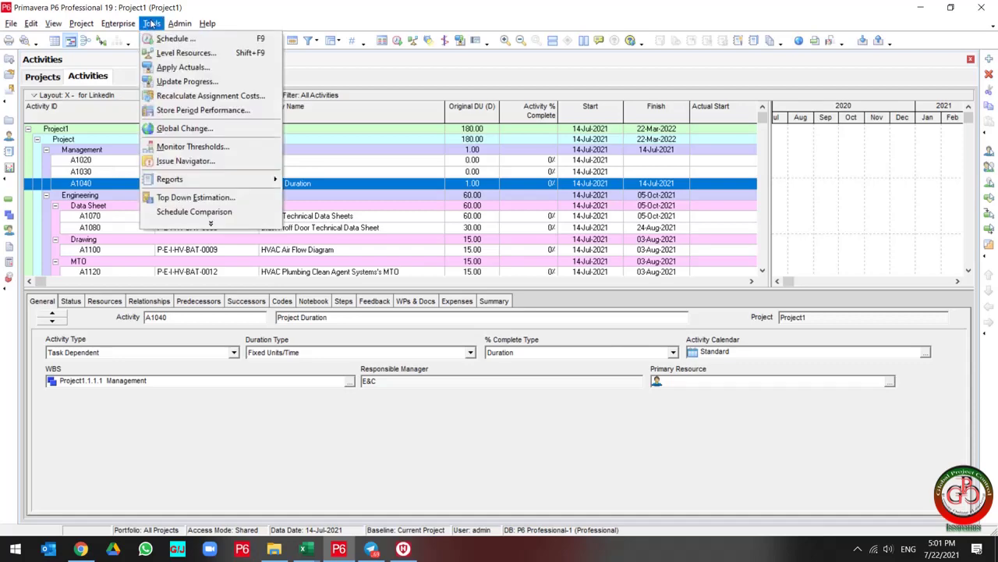
click(191, 128)
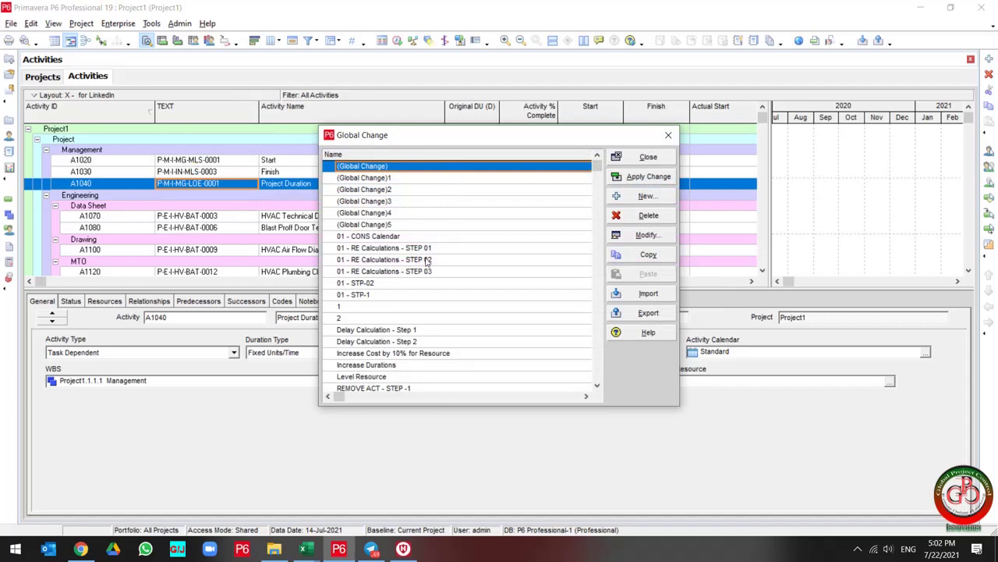
double_click(581, 225)
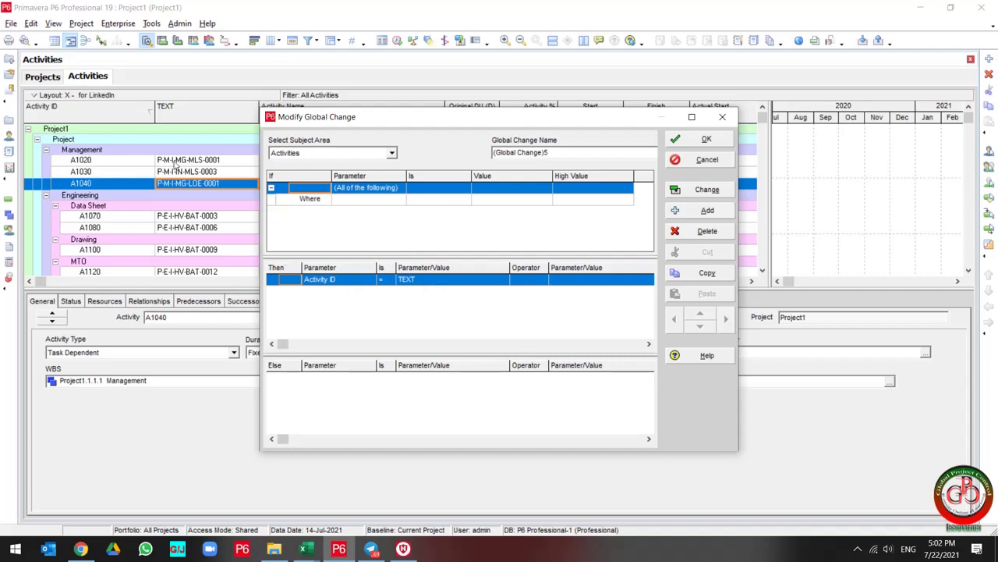
click(713, 194)
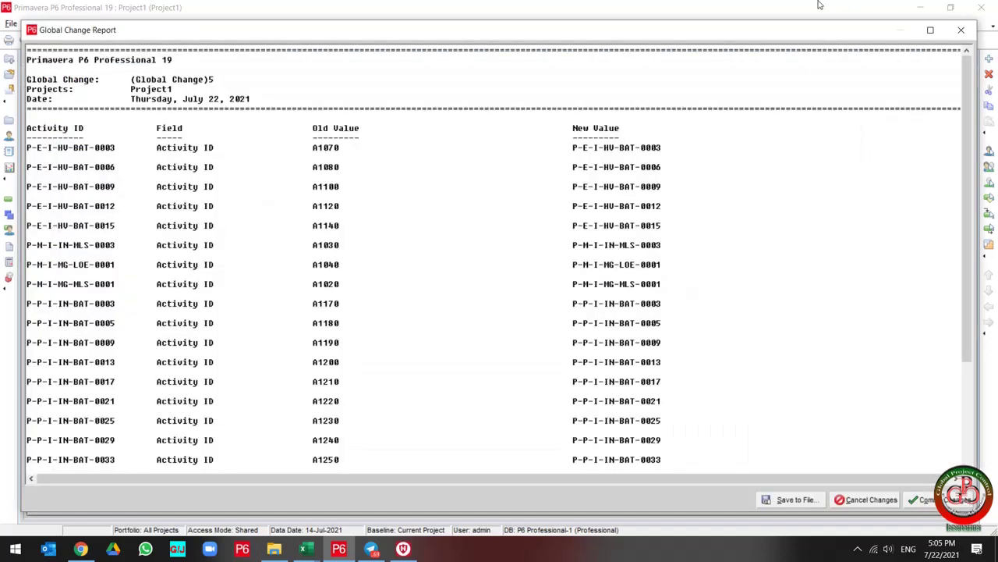
- Compare the first activity's old and new IDs in the global change report and commit the changes with the GlobalChange log file
drag(312, 147, 378, 146)
drag(574, 148, 651, 148)
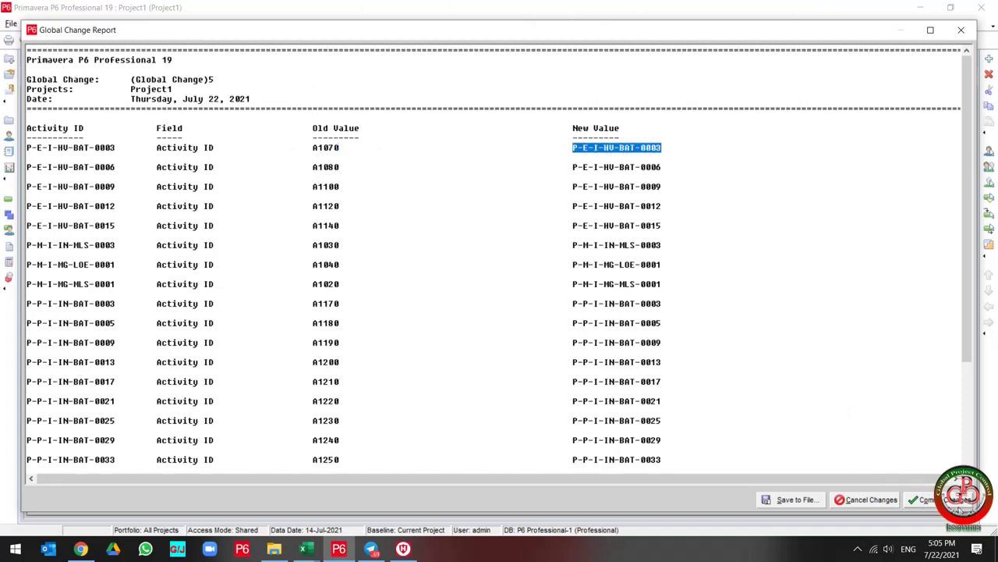
click(924, 499)
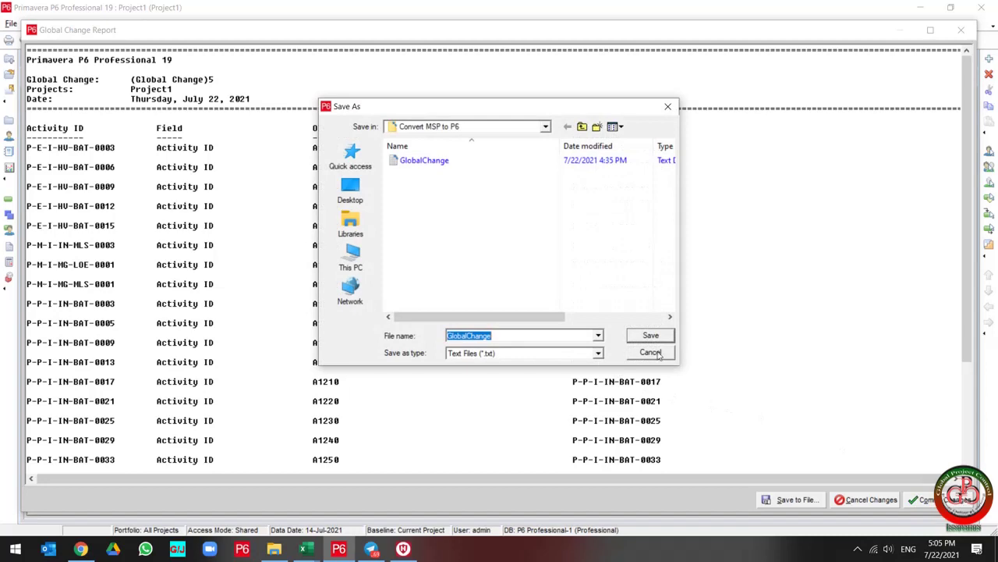
click(651, 335)
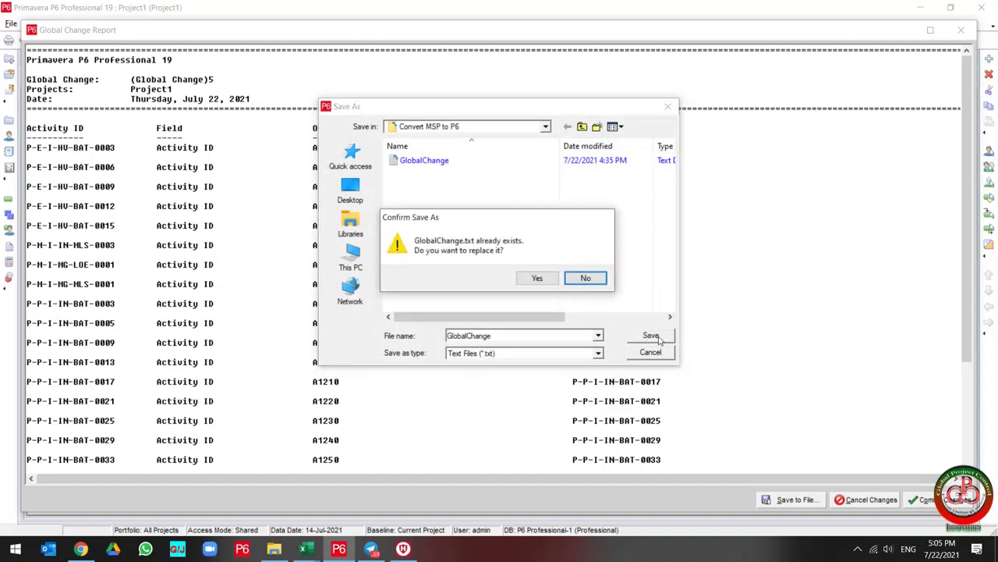
click(581, 279)
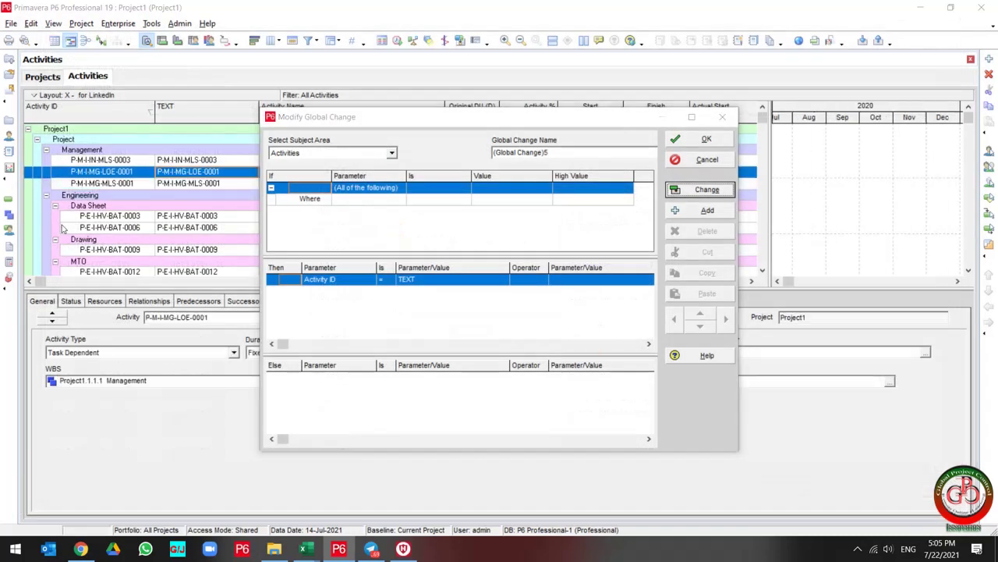
- Run (Global Change)5 again, commit it without saving a log file, and close the global change definitions
click(707, 190)
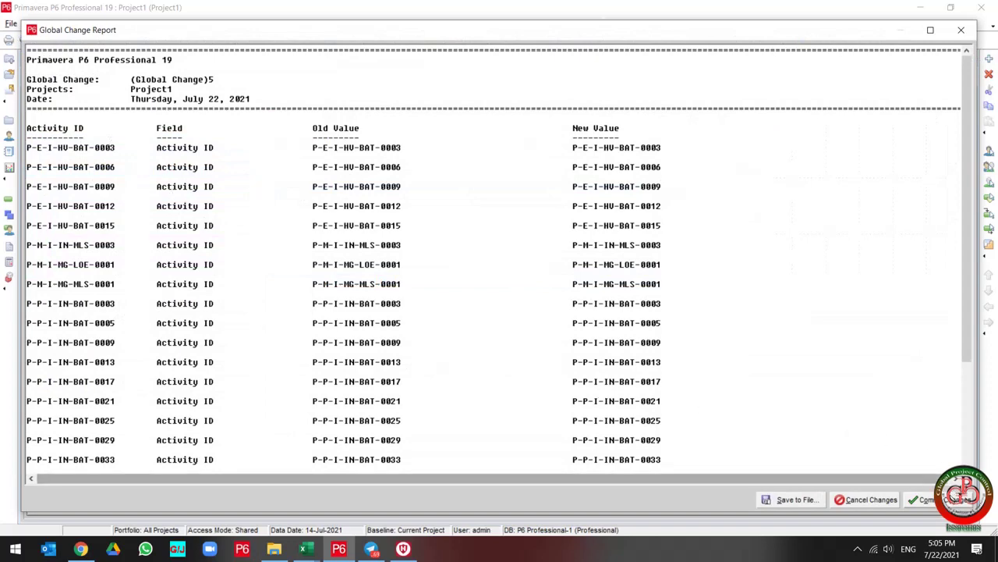
click(929, 500)
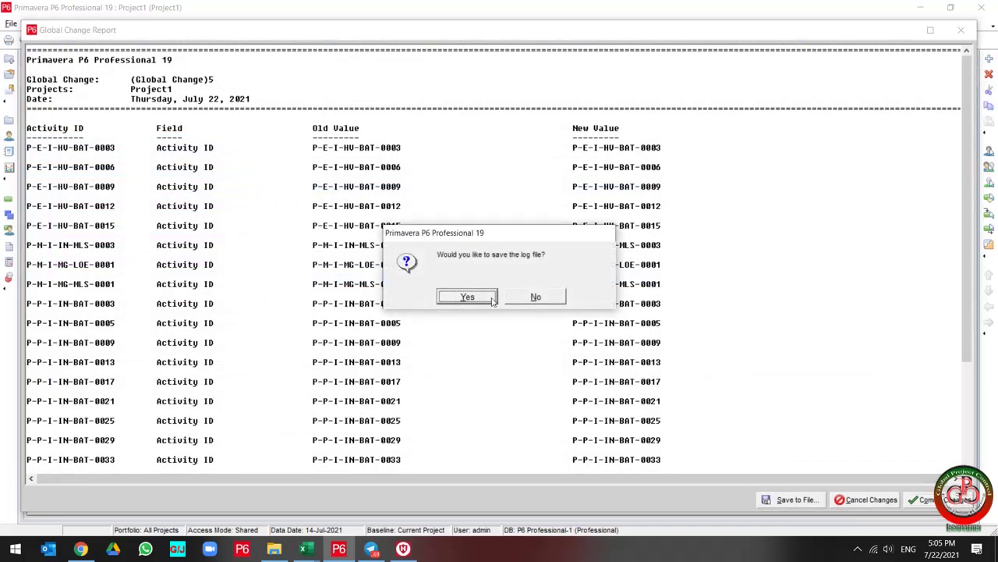
click(512, 299)
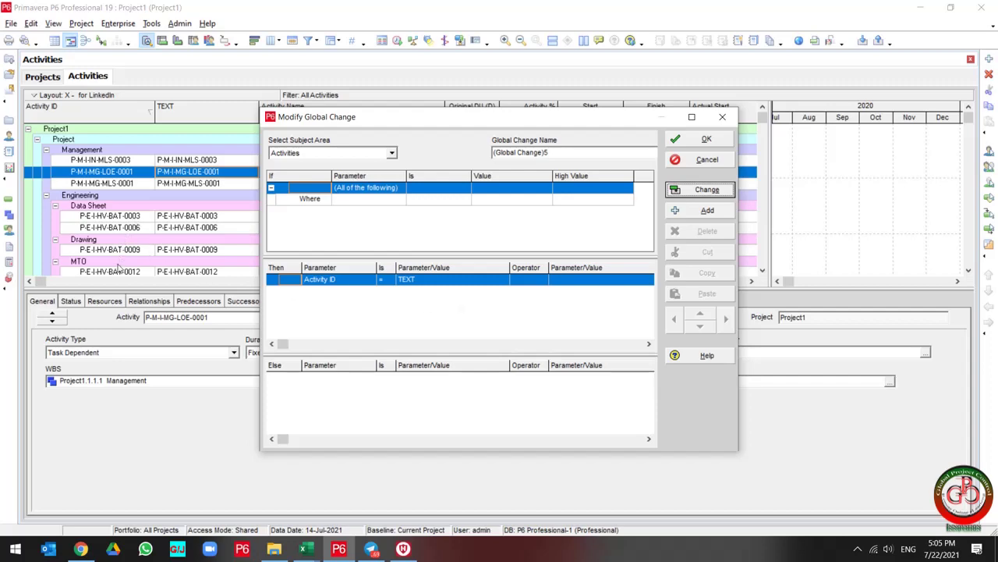
click(679, 143)
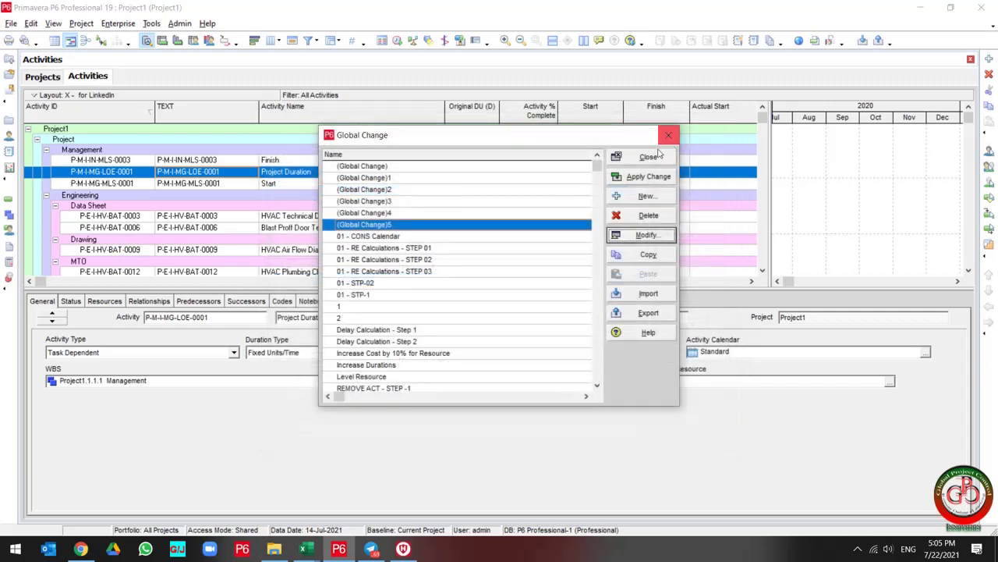
click(645, 156)
- Check the Activity IDs against the TEXT codes throughout the Project1 activity list
click(152, 218)
scroll(152, 221, down, 10)
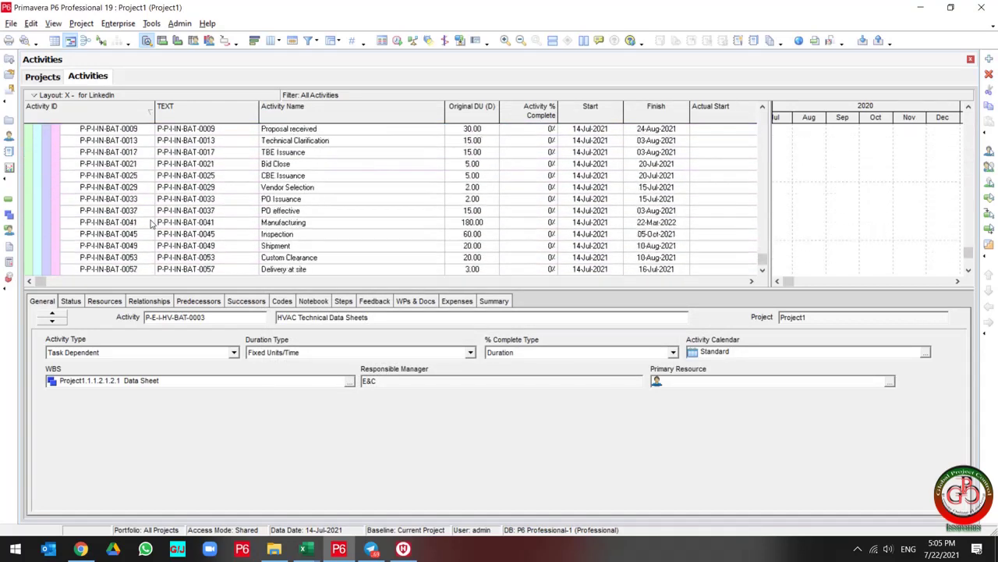
scroll(152, 224, up, 10)
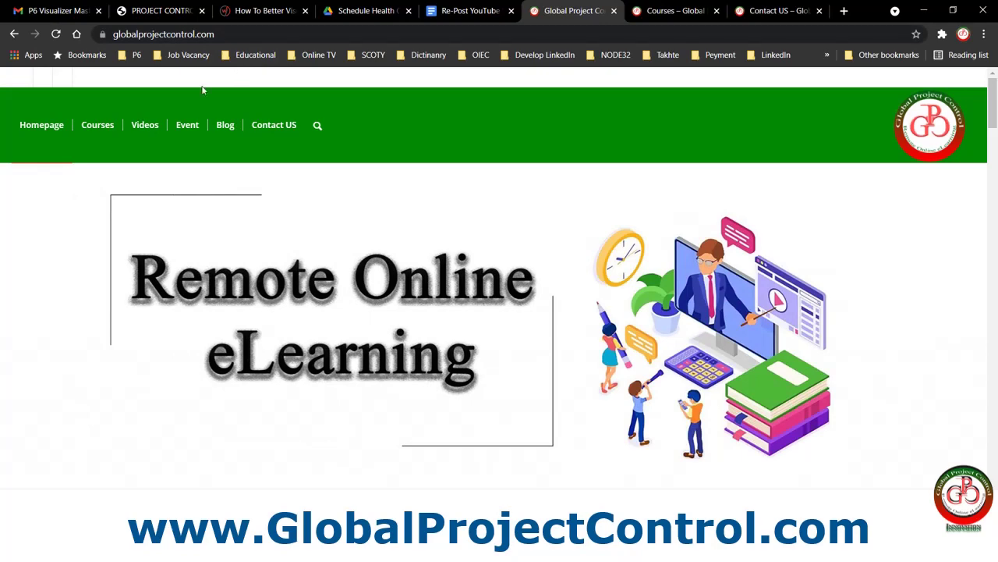
- Switch to Chrome and open the Advanced Primavera P6 videos page on globalprojectcontrol.com
mouse_move(144, 125)
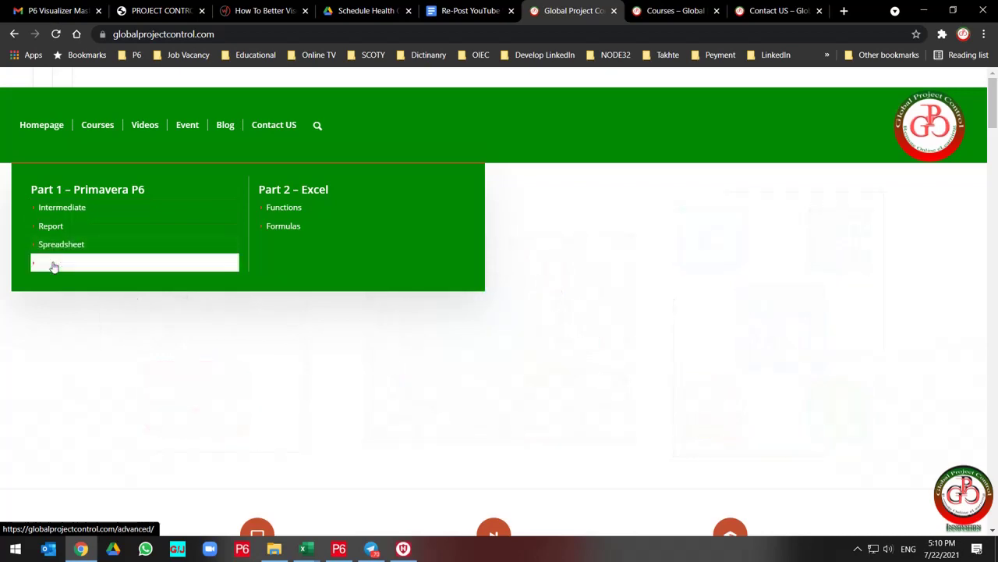
click(53, 264)
- Open the Primavera P6-Excel course from the site's course list and review its conditions, prices and lesson outline
key(ctrl+Tab)
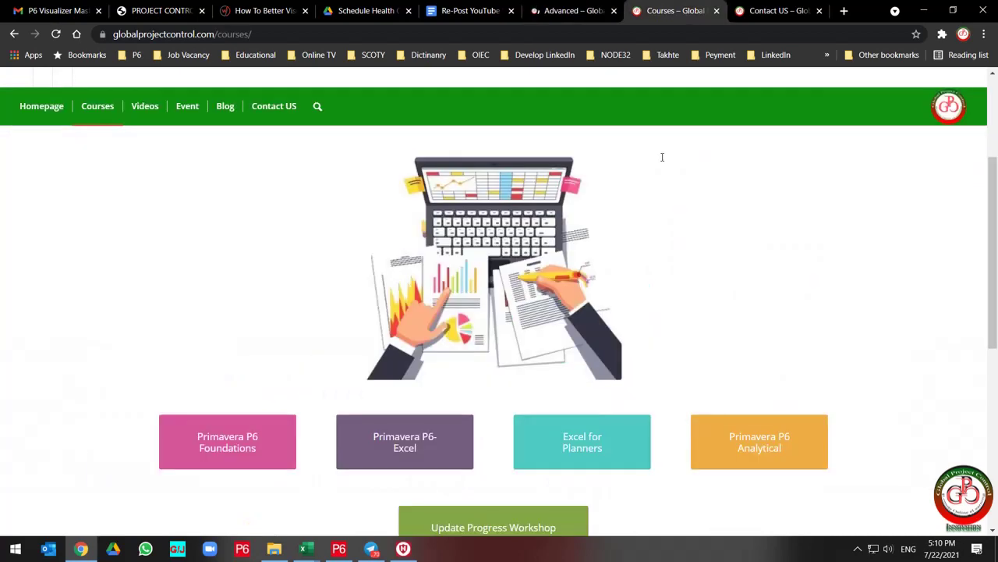
scroll(662, 157, down, 2)
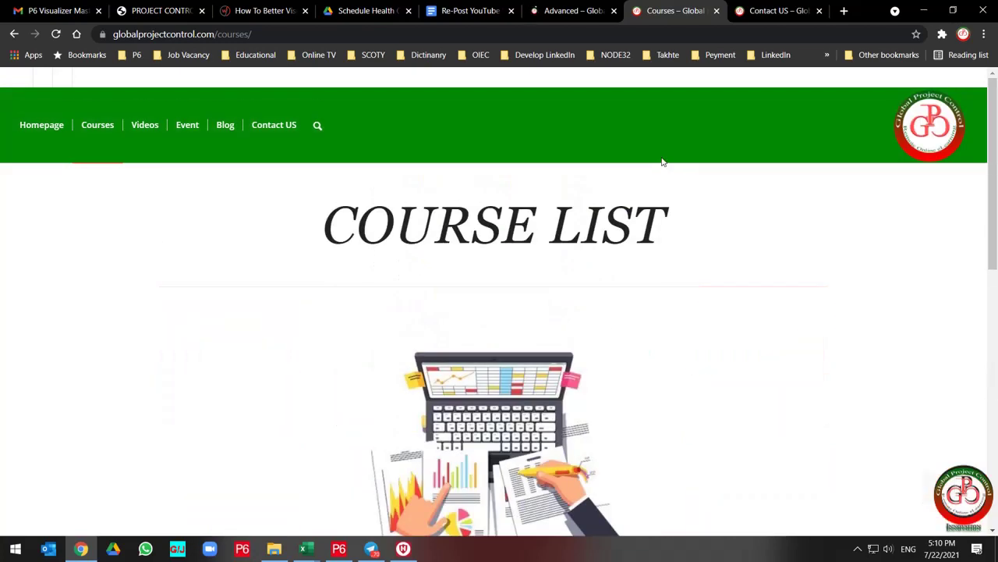
scroll(663, 160, up, 5)
scroll(458, 190, down, 3)
click(403, 256)
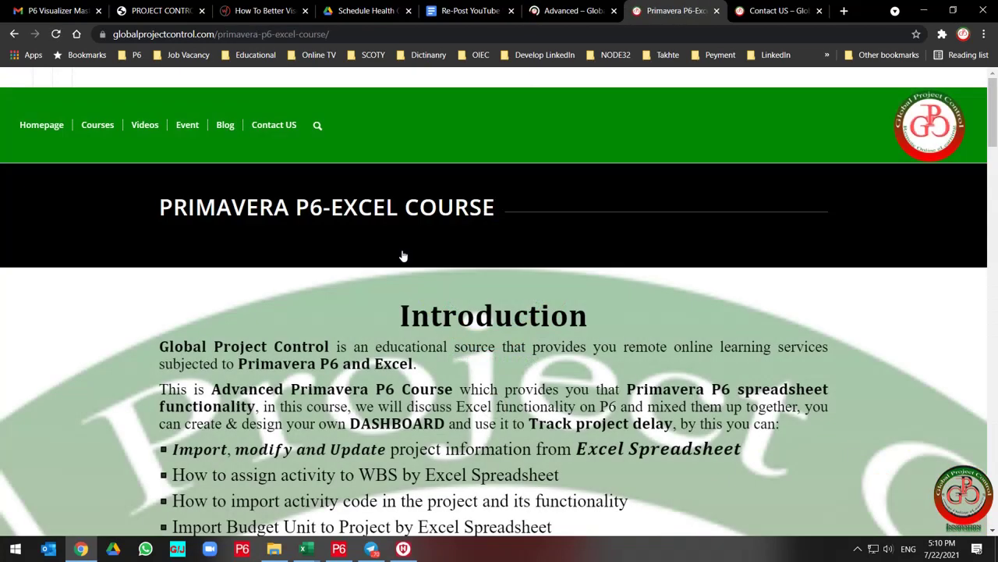
scroll(341, 360, down, 10)
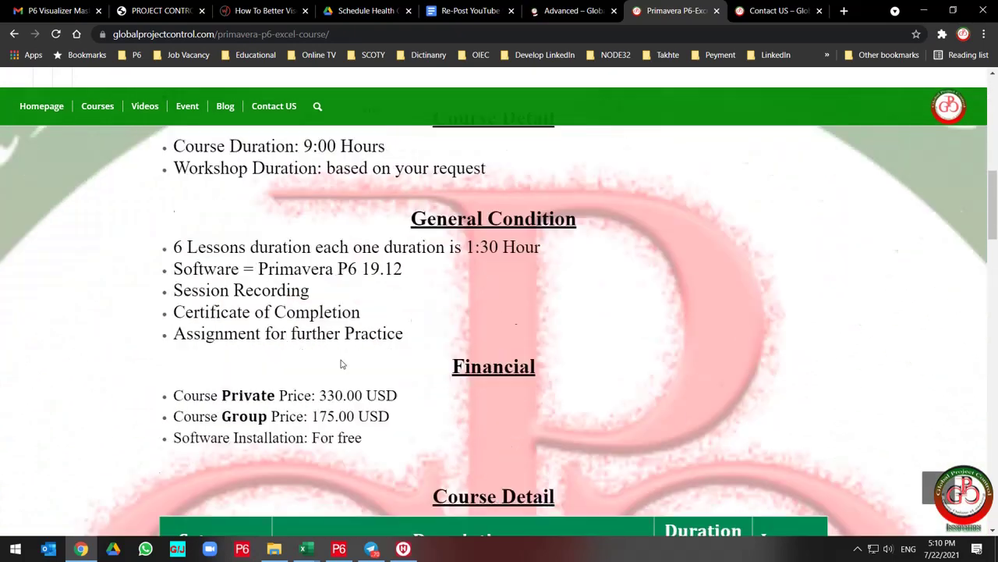
scroll(340, 363, down, 10)
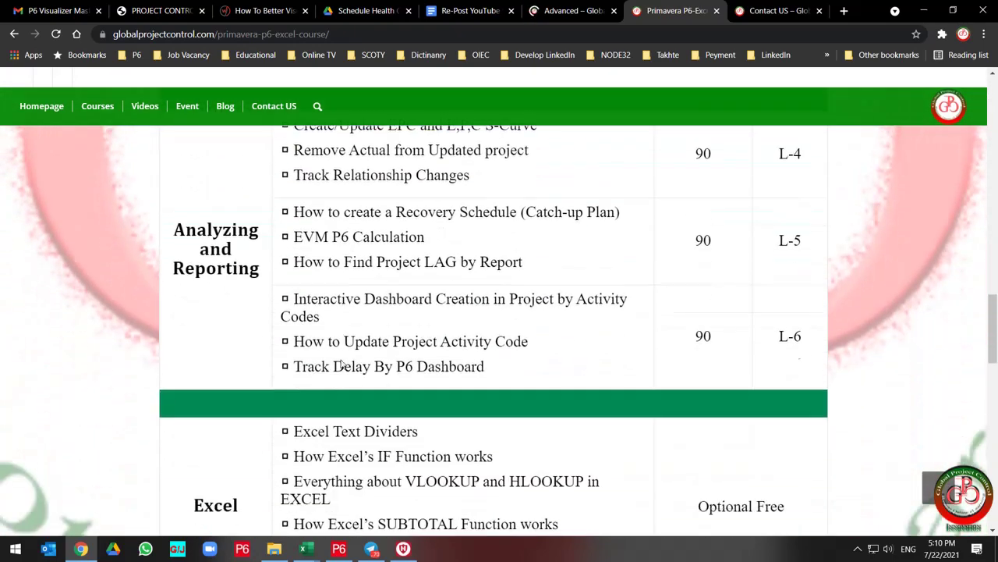
scroll(341, 364, down, 10)
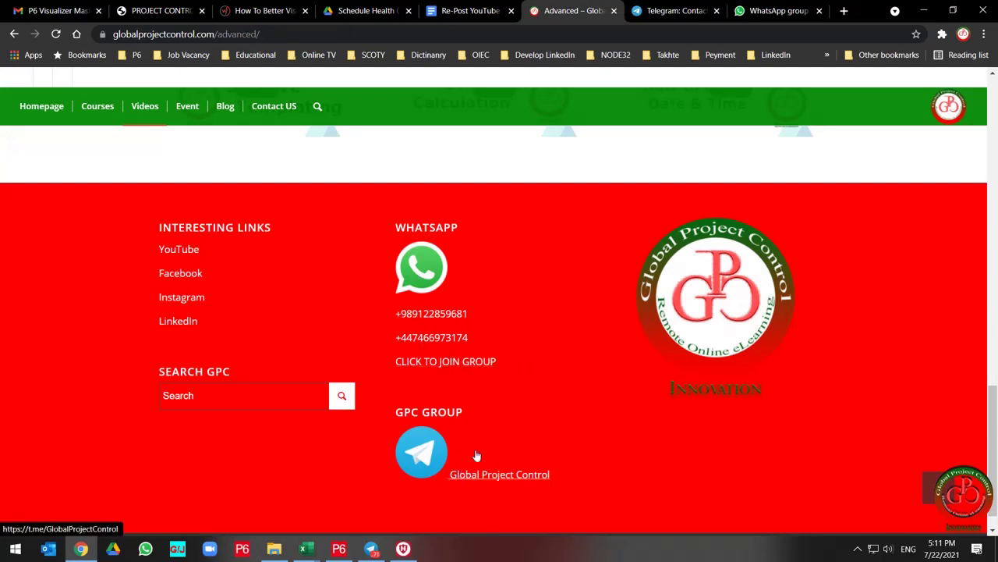
- View the Global Project Control Telegram group page and return to the start of the Advanced videos page
click(674, 11)
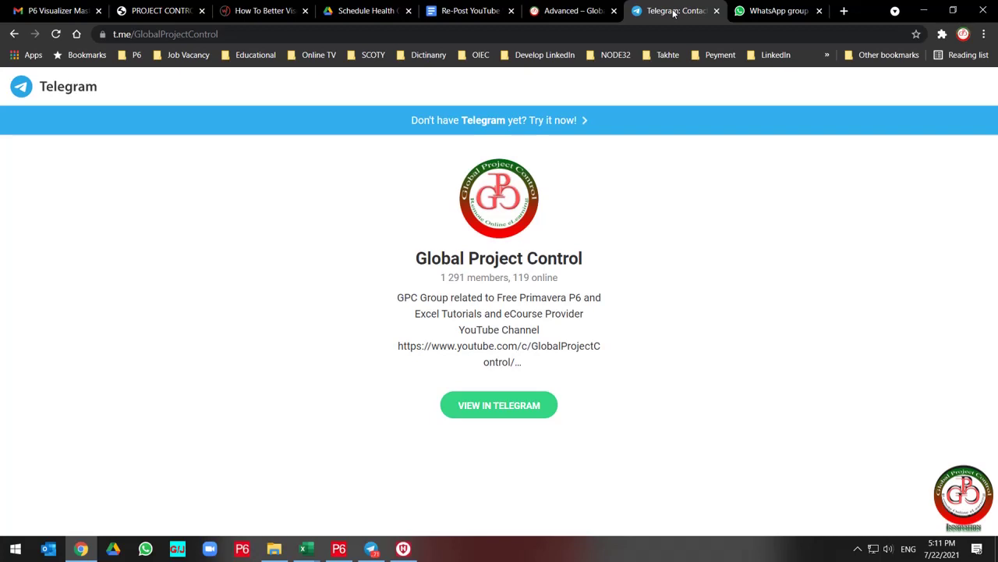
click(593, 11)
scroll(506, 245, up, 15)
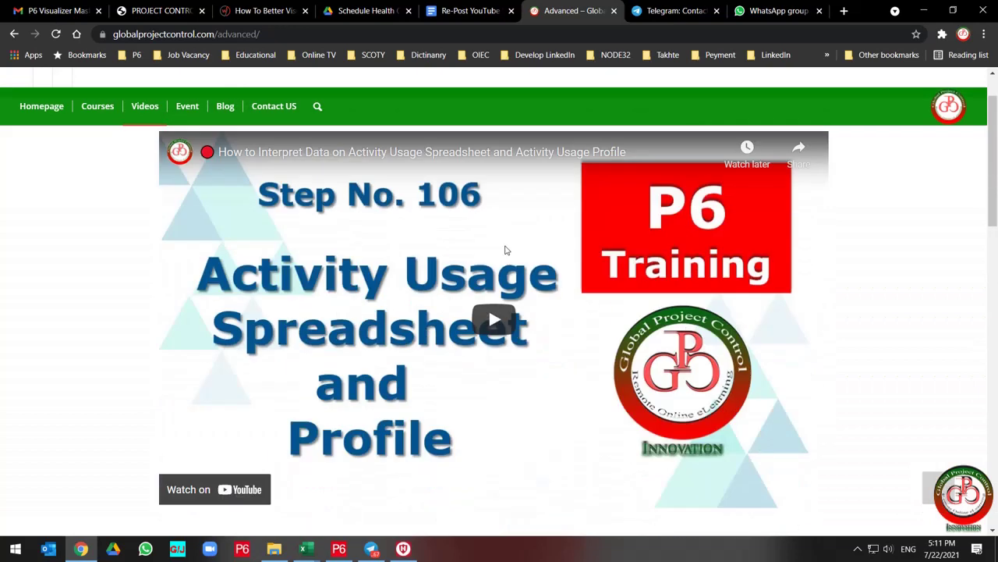